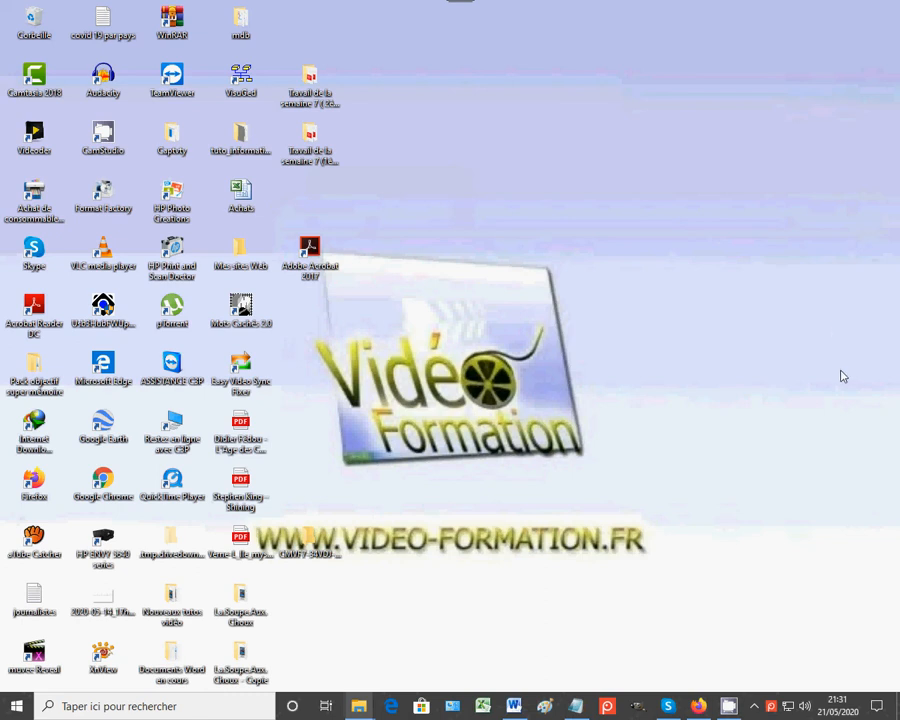
Step: Switch to Firefox and choose to sign a document yourself on the Smallpdf signing page
{"action": "mouse_move", "coordinate": [704, 716]}
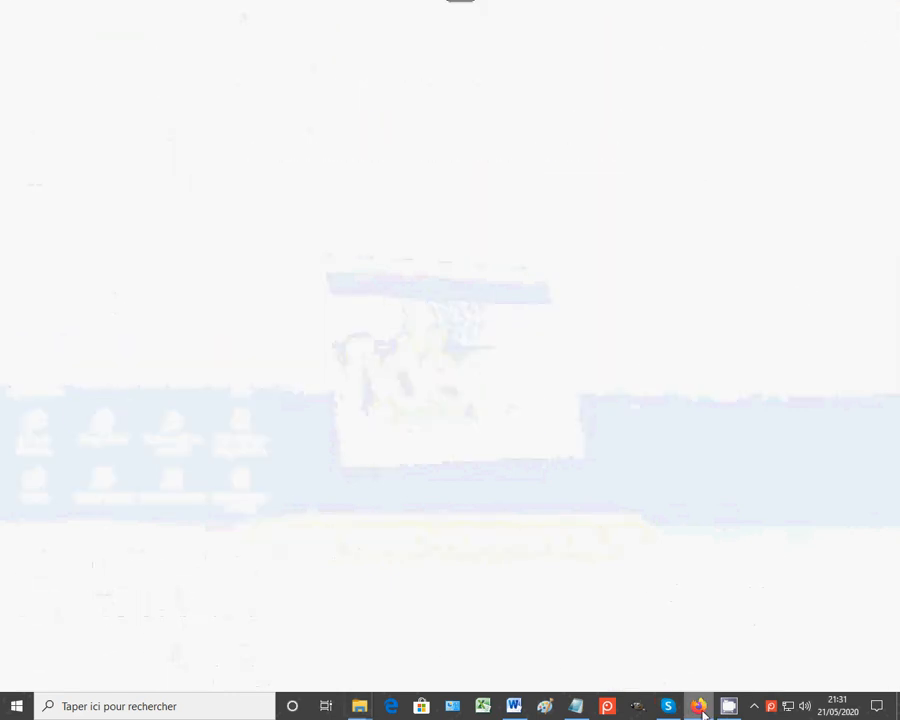
{"action": "left_click", "coordinate": [702, 708]}
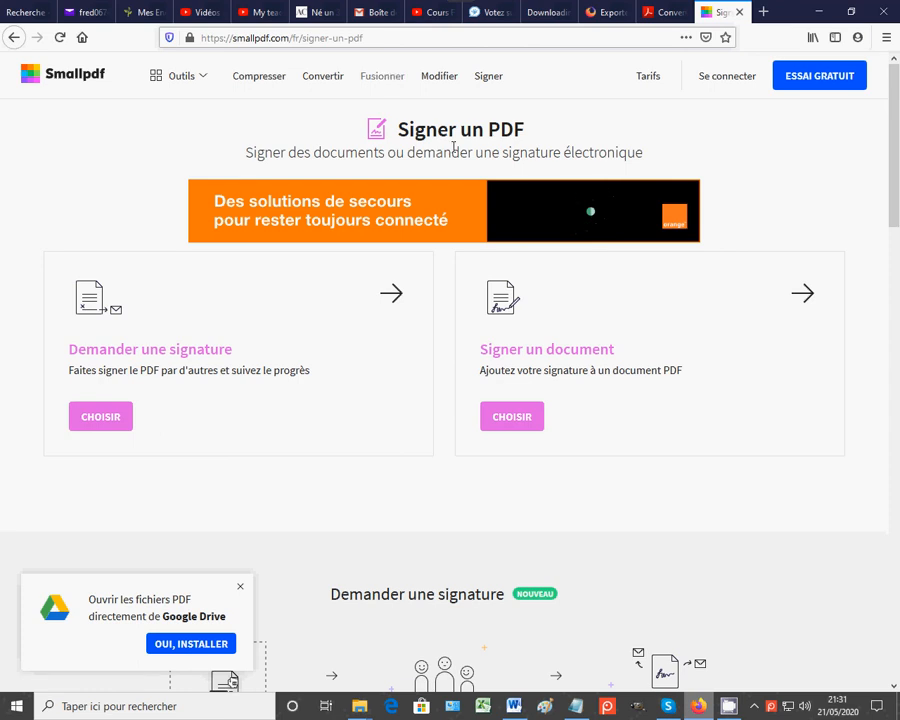
{"action": "left_click", "coordinate": [514, 420]}
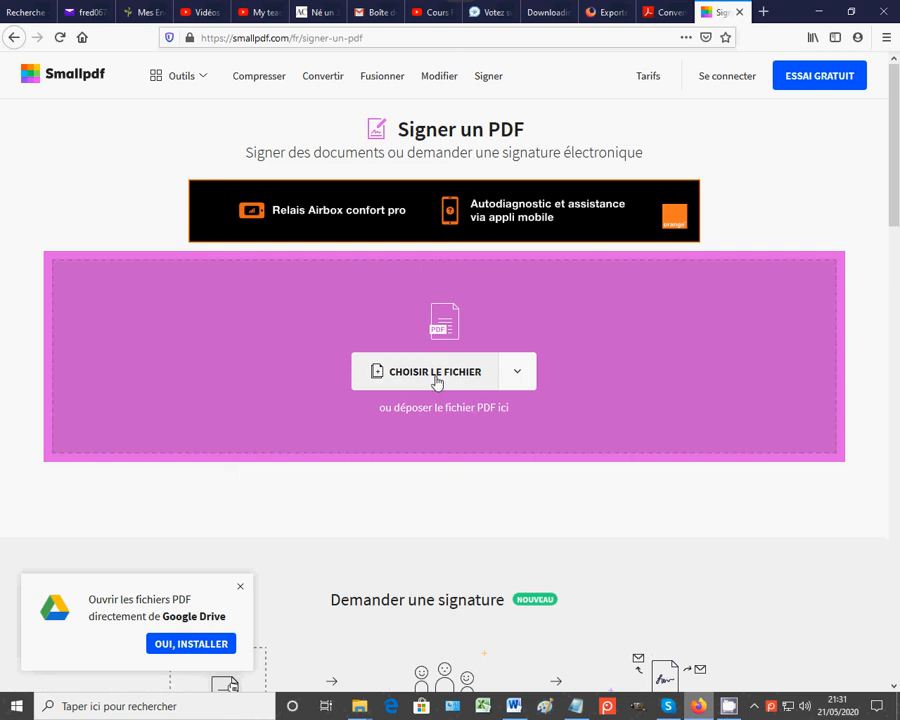
Step: Upload the PDF "5 G" from the device's Documents folder inside Téléchargements
{"action": "left_click", "coordinate": [517, 376]}
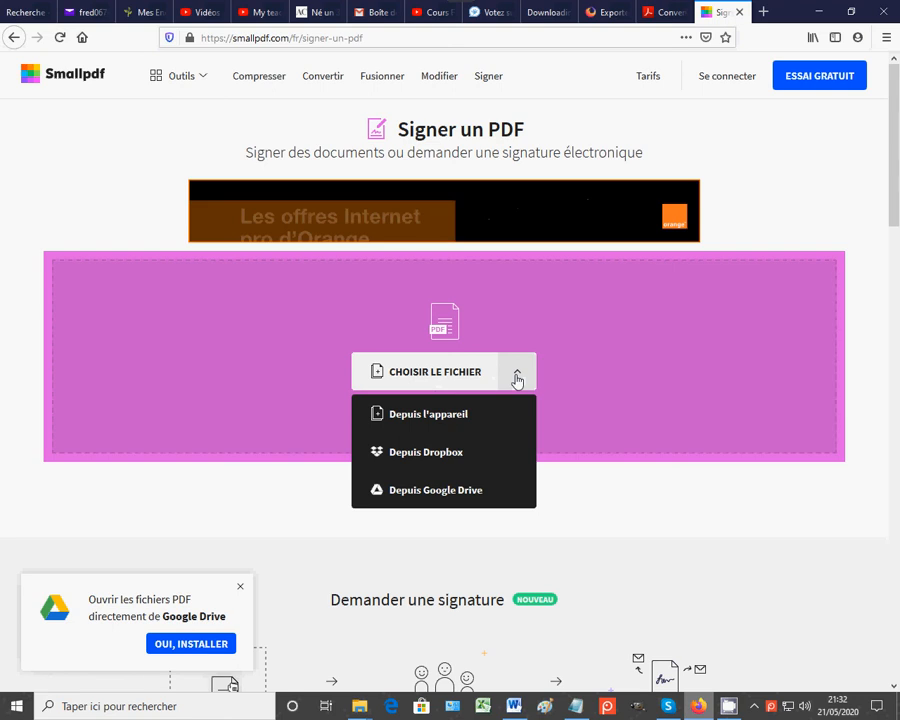
{"action": "left_click", "coordinate": [431, 417]}
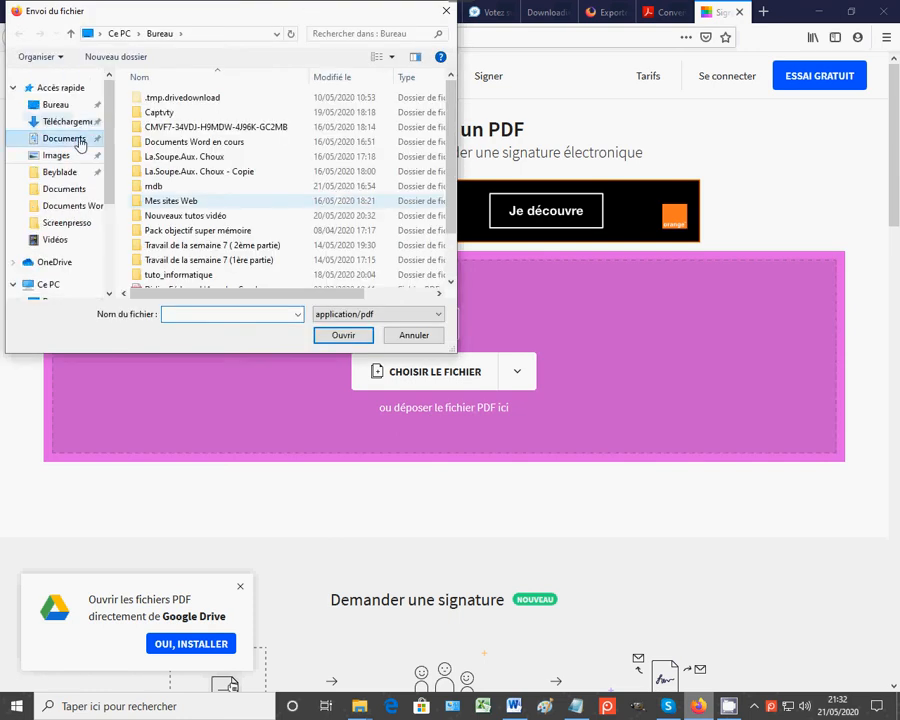
{"action": "left_click", "coordinate": [80, 144]}
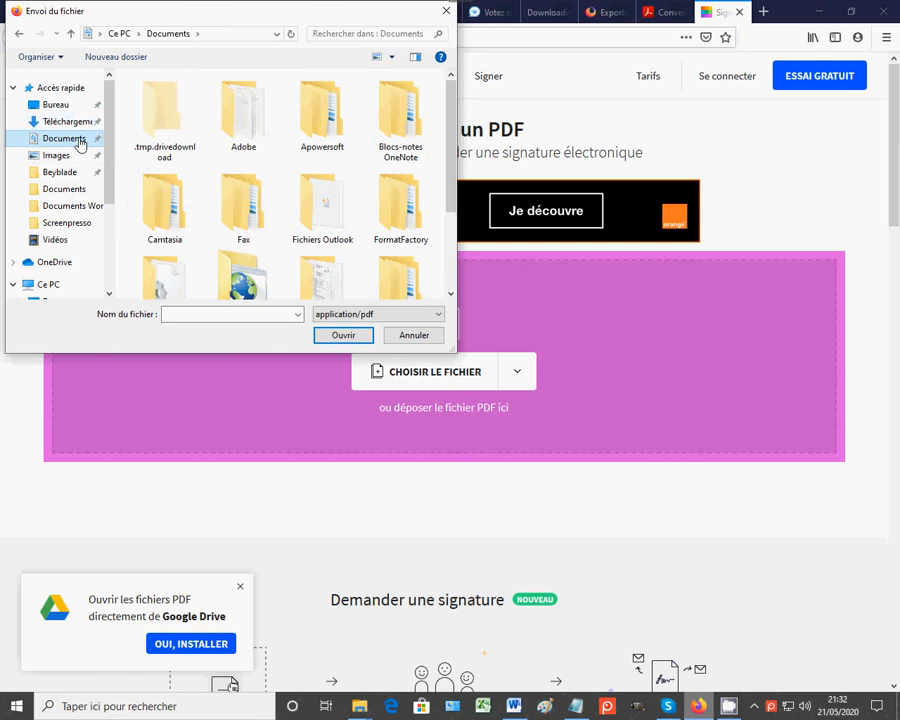
{"action": "left_click", "coordinate": [69, 122]}
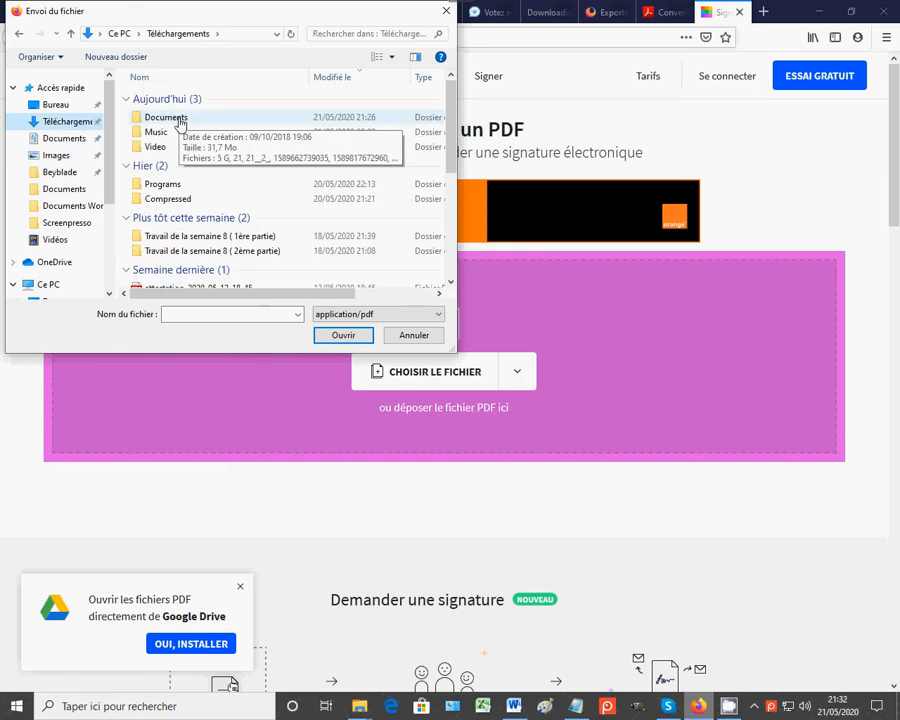
{"action": "double_click", "coordinate": [180, 120]}
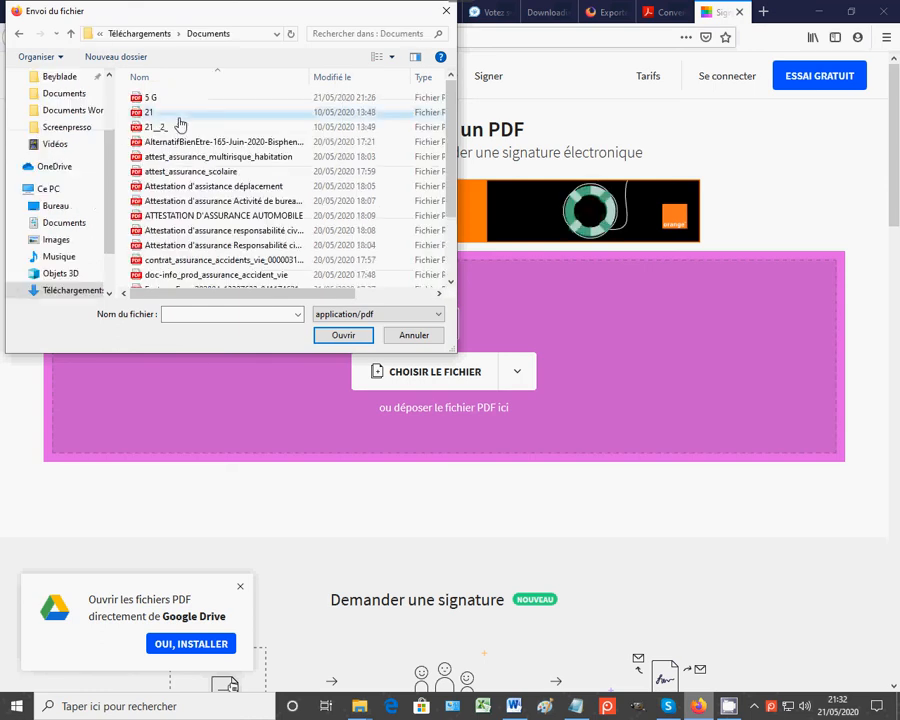
{"action": "left_click", "coordinate": [152, 101]}
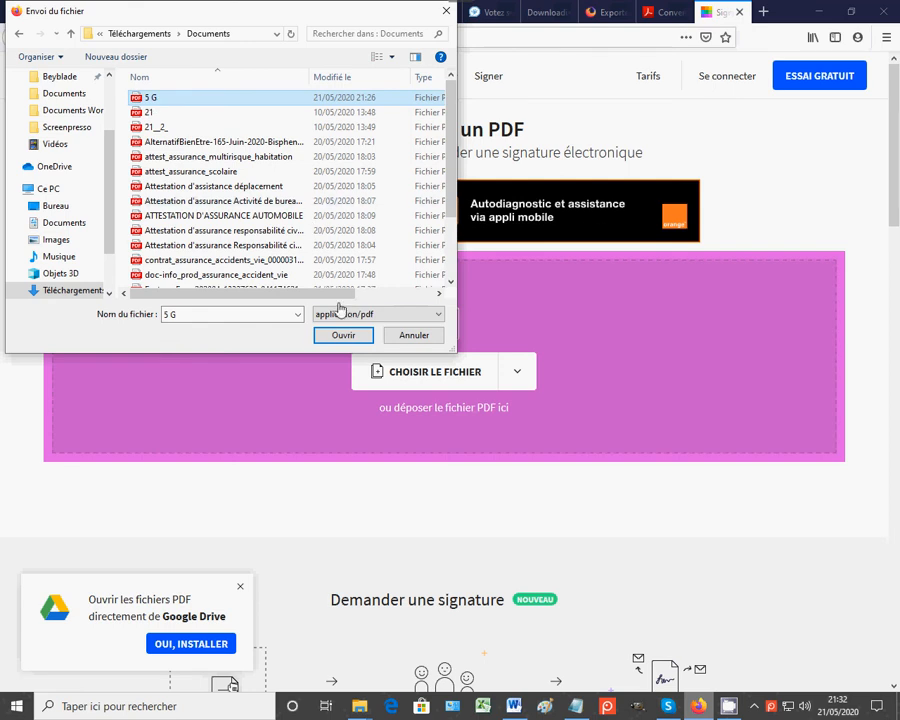
{"action": "left_click", "coordinate": [343, 335]}
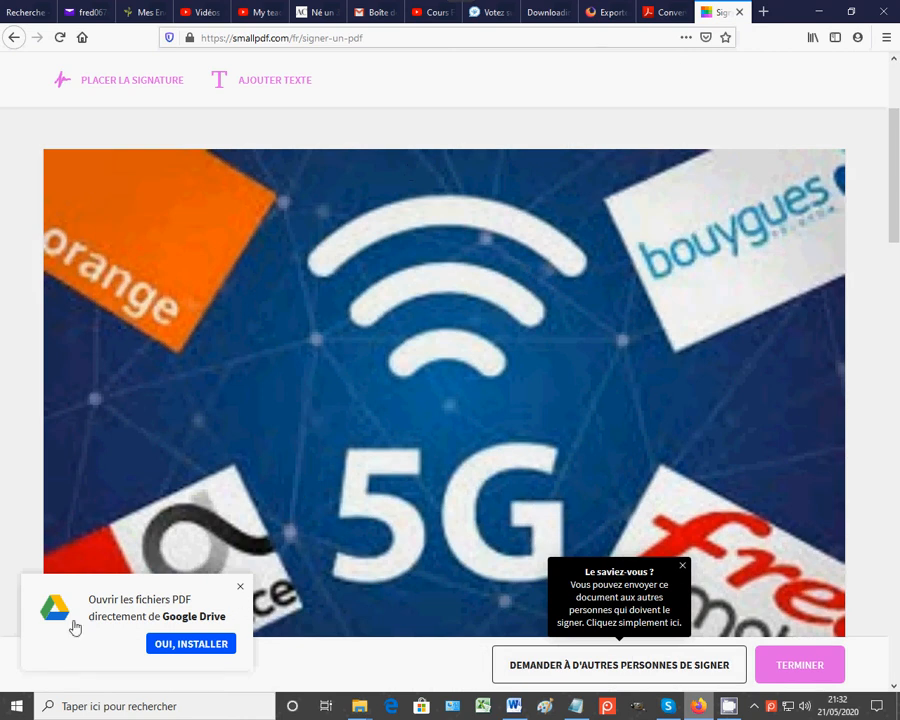
Step: Dismiss the Google Drive offer and the signing tip, and add a text box to the PDF page
{"action": "left_click", "coordinate": [240, 591]}
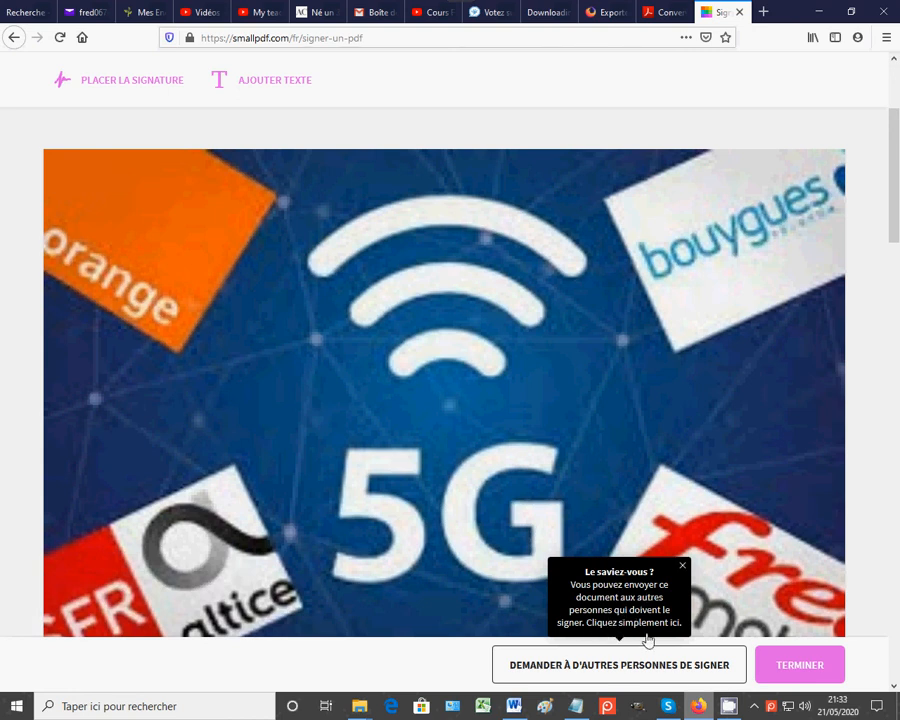
{"action": "left_click", "coordinate": [682, 569]}
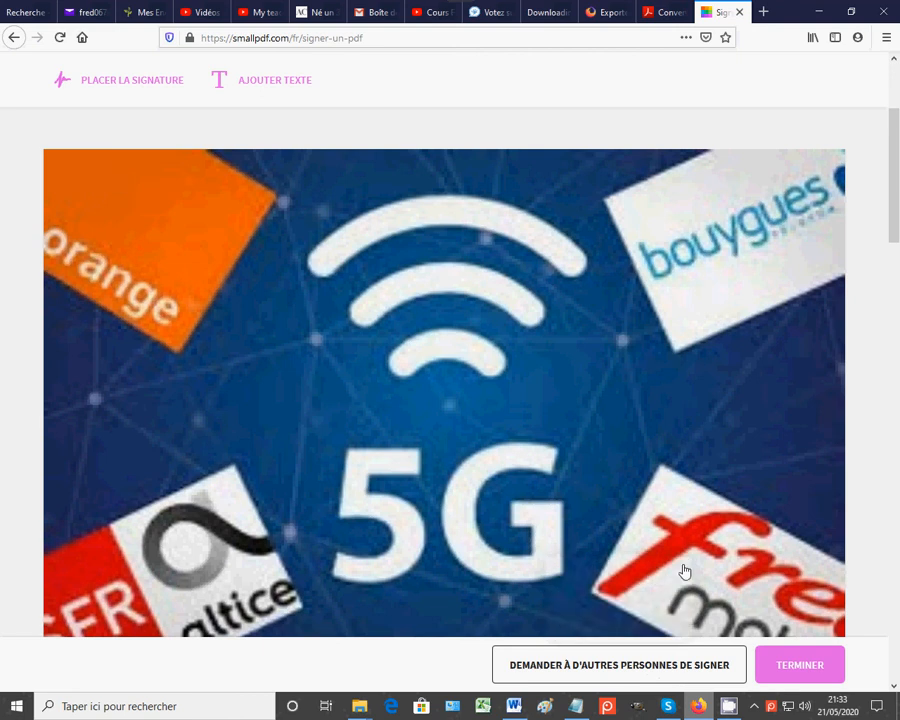
{"action": "left_click", "coordinate": [254, 89]}
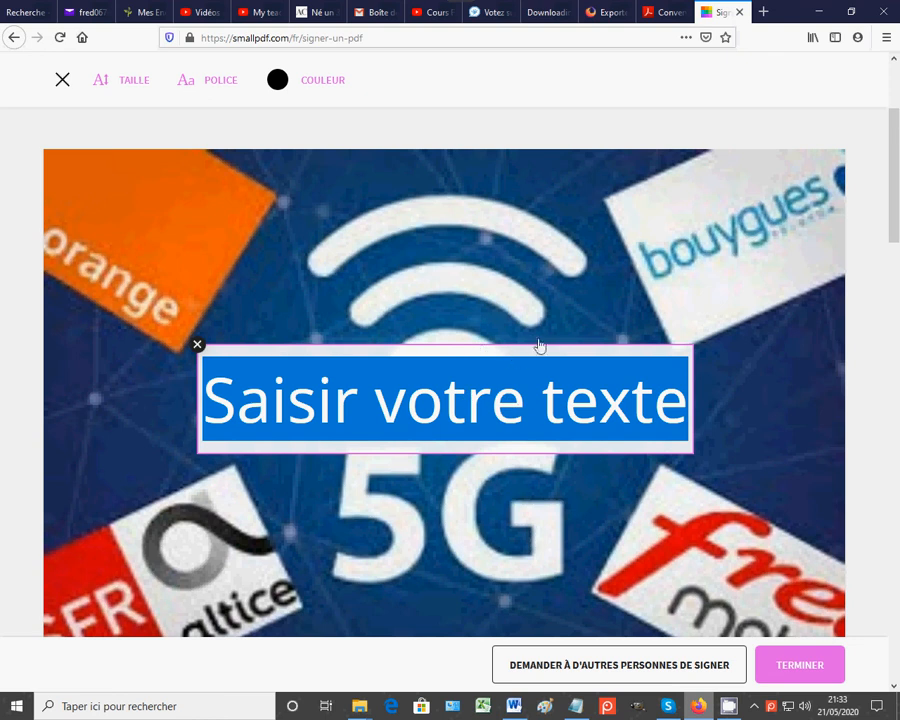
Step: Replace the text box's entire placeholder text with the signer's nickname
{"action": "key", "text": "ctrl+f"}
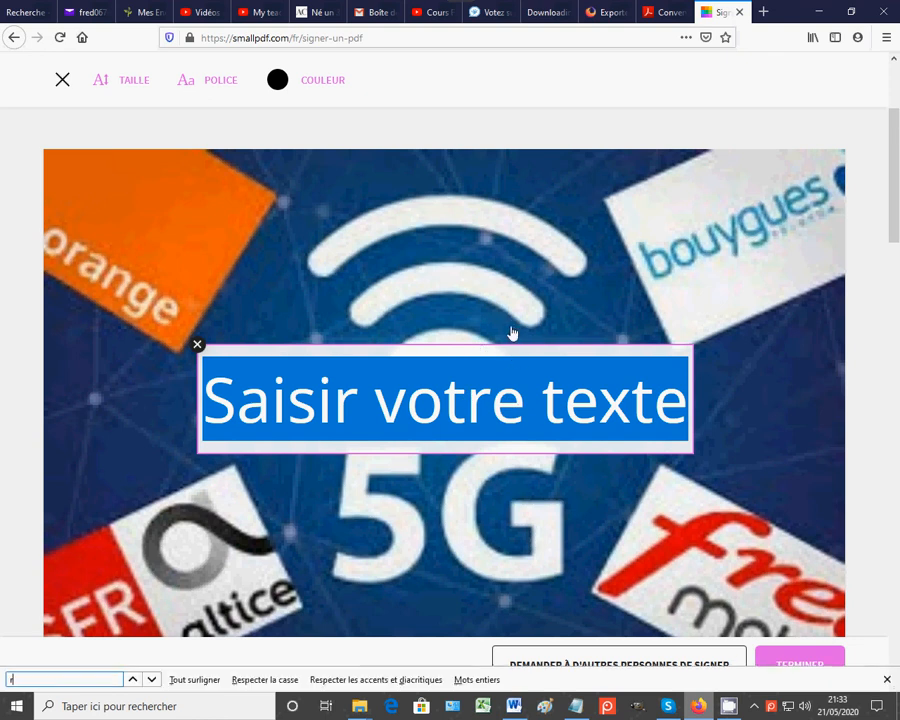
{"action": "type", "text": "redd"}
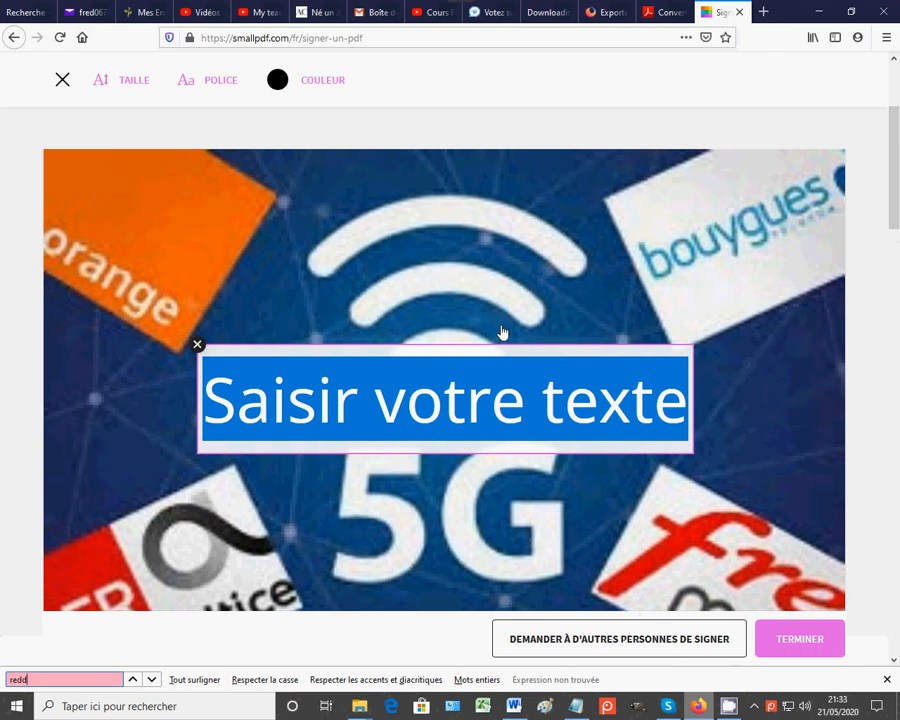
{"action": "double_click", "coordinate": [215, 392]}
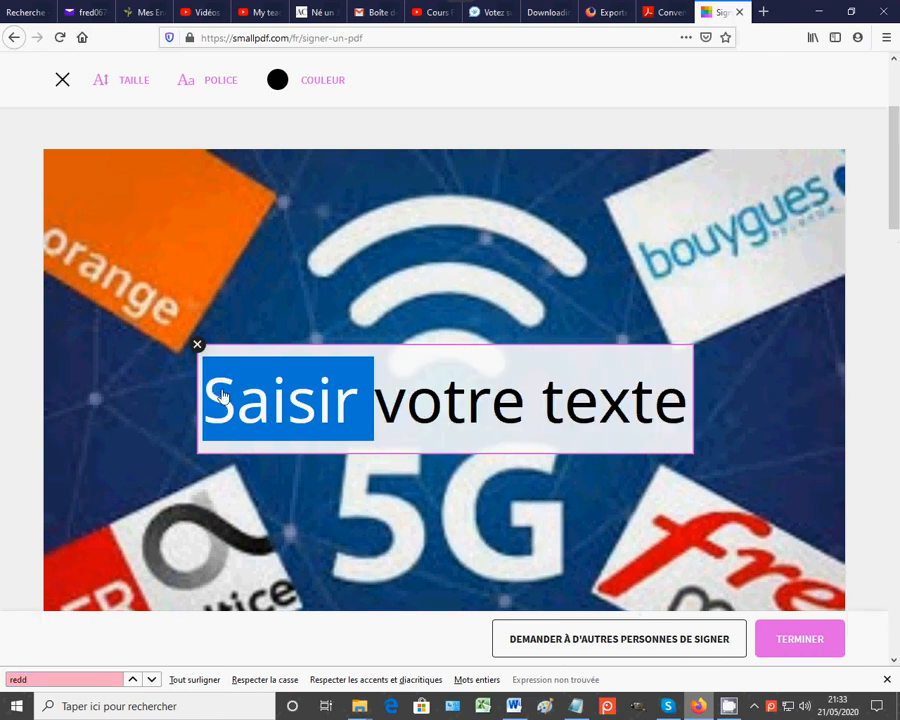
{"action": "key", "text": "Delete"}
{"action": "key", "text": "Delete"}
{"action": "key", "text": "Delete"}
{"action": "key", "text": "Delete"}
{"action": "key", "text": "Delete"}
{"action": "key", "text": "Delete"}
{"action": "key", "text": "Delete"}
{"action": "key", "text": "Delete"}
{"action": "key", "text": "Delete"}
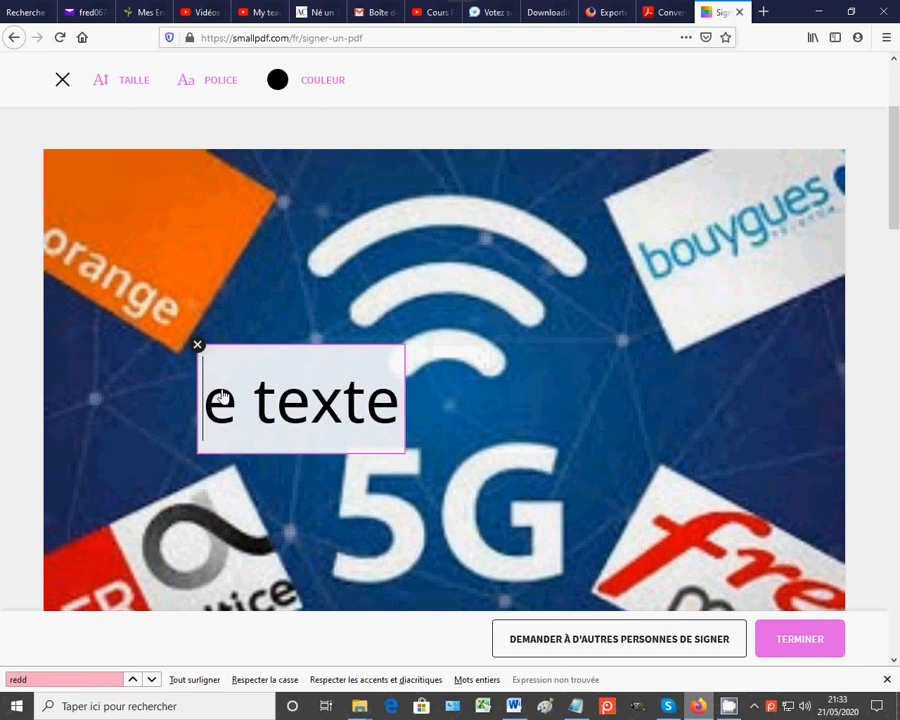
{"action": "key", "text": "Delete"}
{"action": "key", "text": "Delete"}
{"action": "key", "text": "Delete"}
{"action": "key", "text": "Delete"}
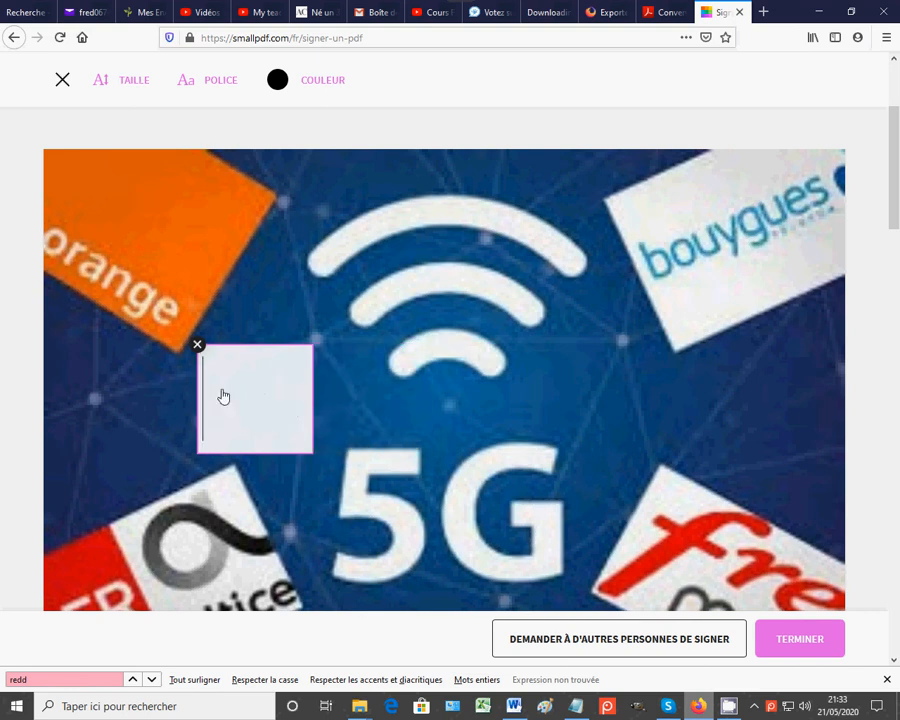
{"action": "type", "text": "Fredd"}
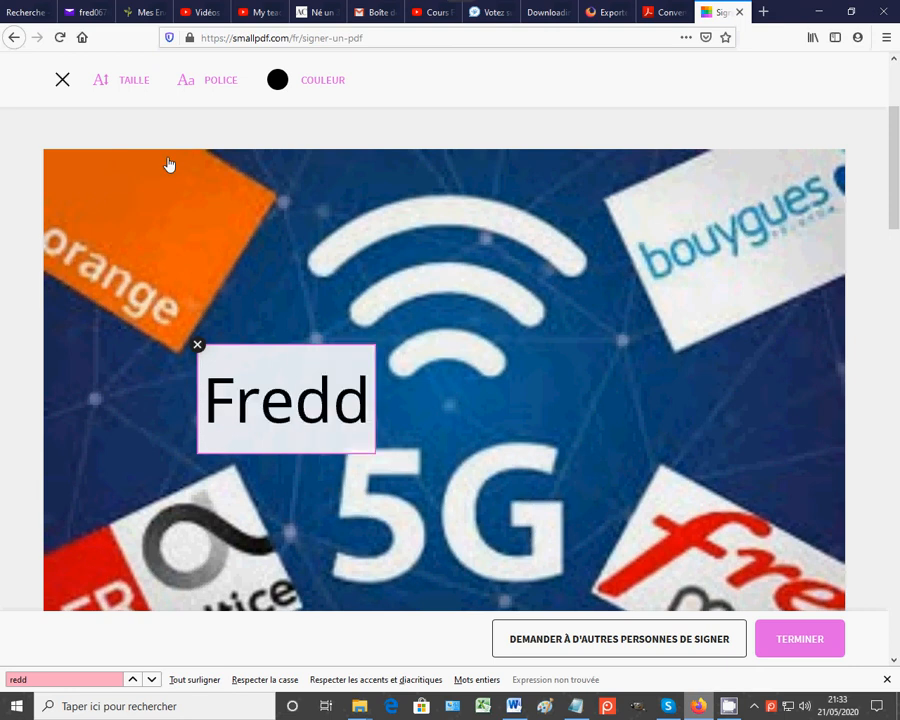
{"action": "type", "text": "y"}
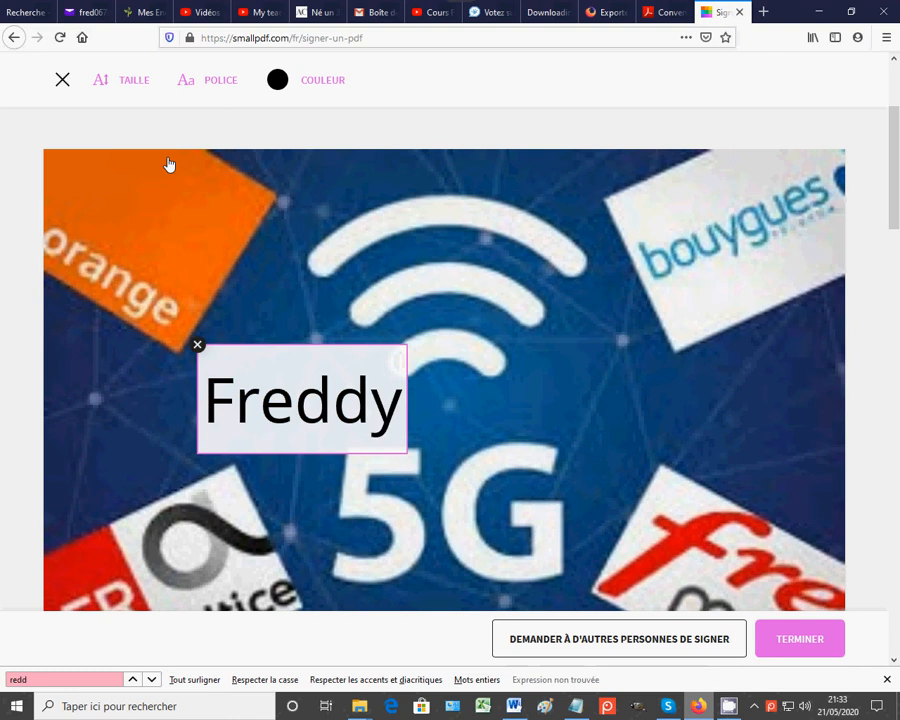
{"action": "type", "text": "goal"}
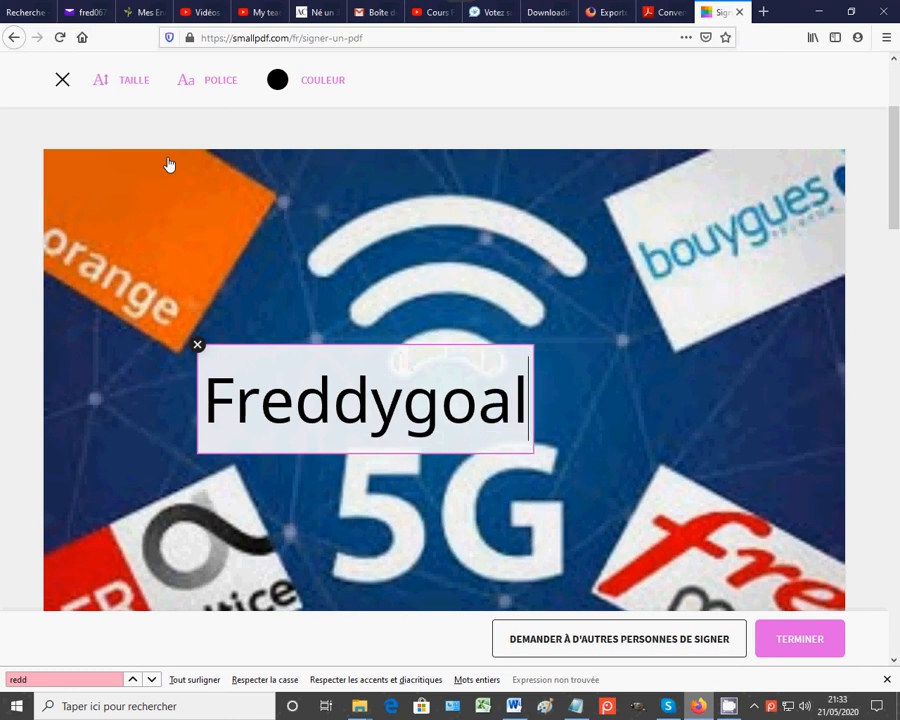
{"action": "type", "text": "1"}
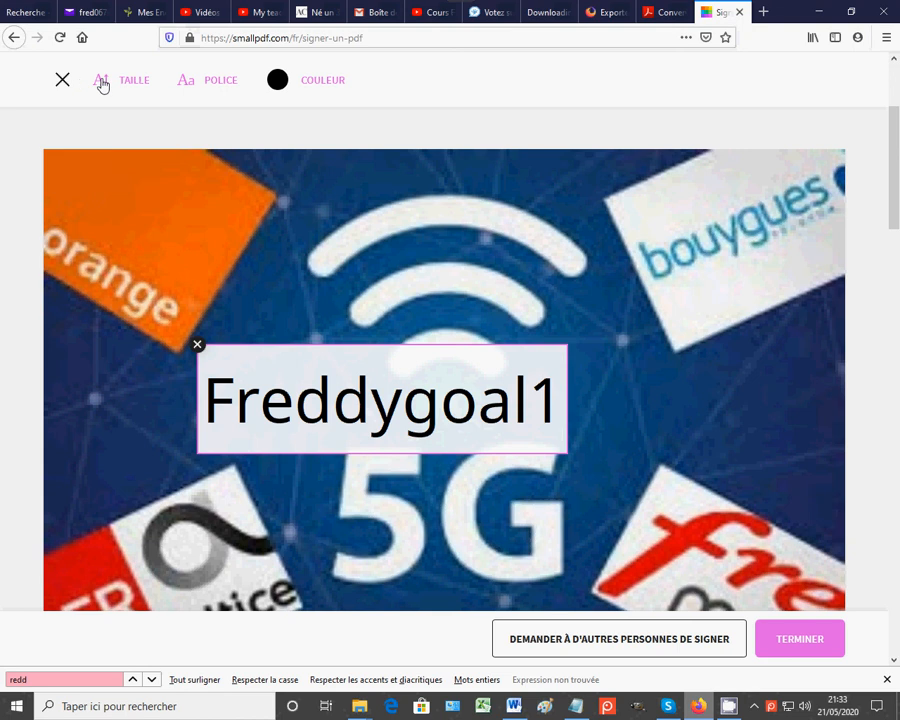
Step: Set the size of the nickname text to Minuscule
{"action": "mouse_move", "coordinate": [555, 408]}
{"action": "left_mouse_down"}
{"action": "mouse_move", "coordinate": [498, 398]}
{"action": "mouse_move", "coordinate": [184, 394]}
{"action": "left_mouse_up"}
{"action": "left_click", "coordinate": [131, 89]}
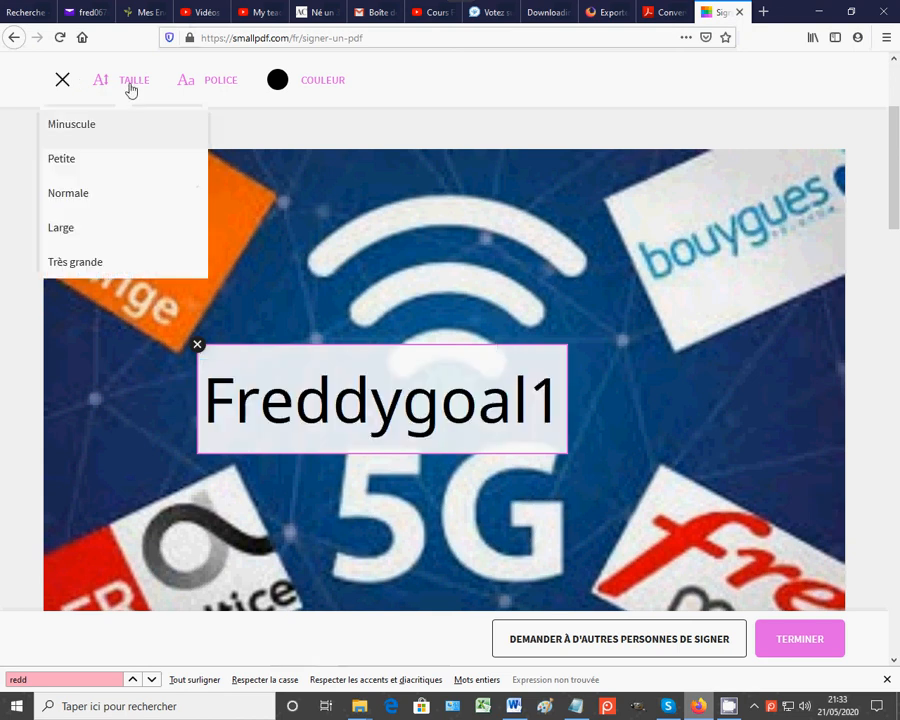
{"action": "left_click", "coordinate": [85, 131]}
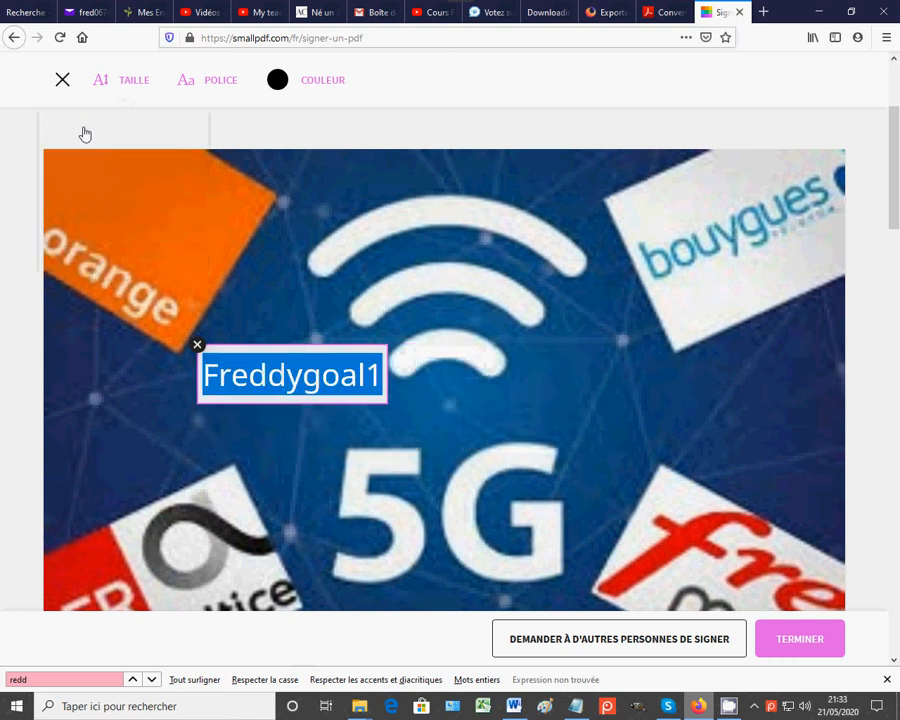
Step: Try the Petite, Normale, Large and Très grande text sizes in turn and return the nickname to Minuscule
{"action": "left_click", "coordinate": [136, 87]}
{"action": "left_click", "coordinate": [76, 158]}
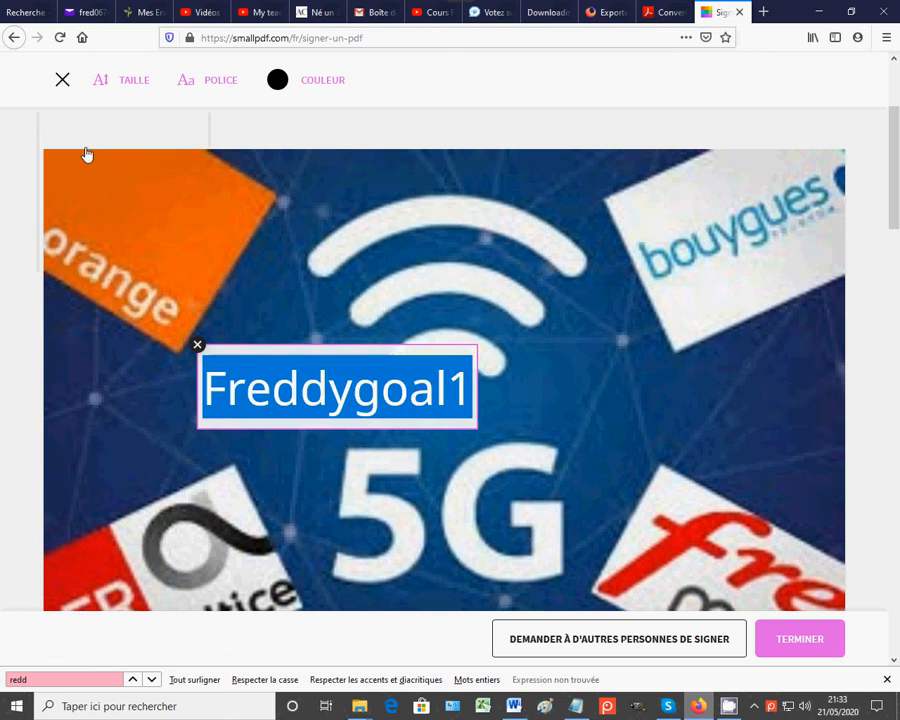
{"action": "left_click", "coordinate": [136, 88]}
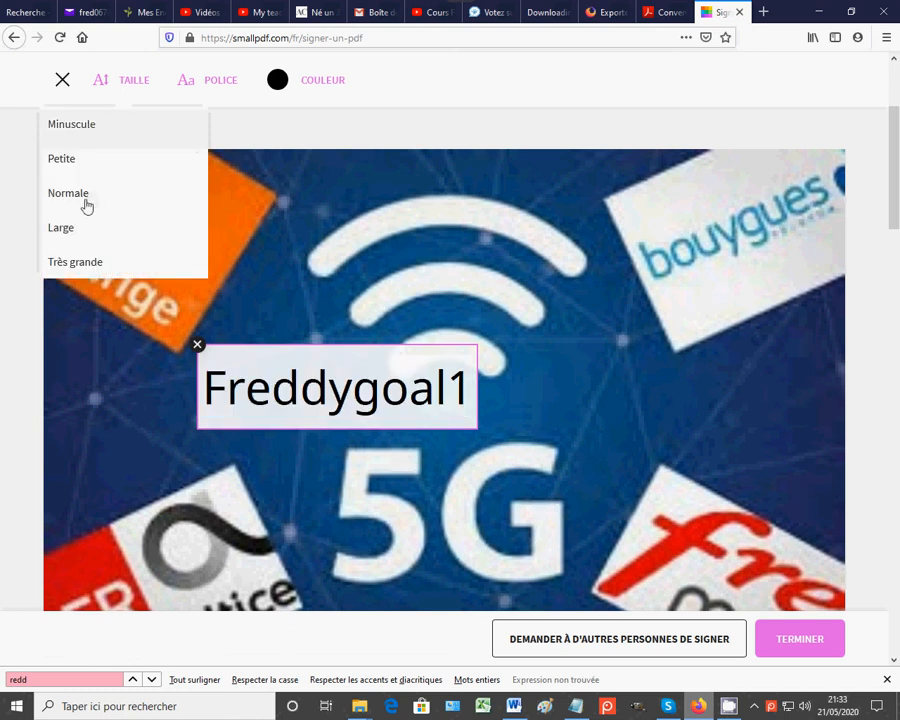
{"action": "left_click", "coordinate": [86, 203]}
{"action": "left_click", "coordinate": [137, 89]}
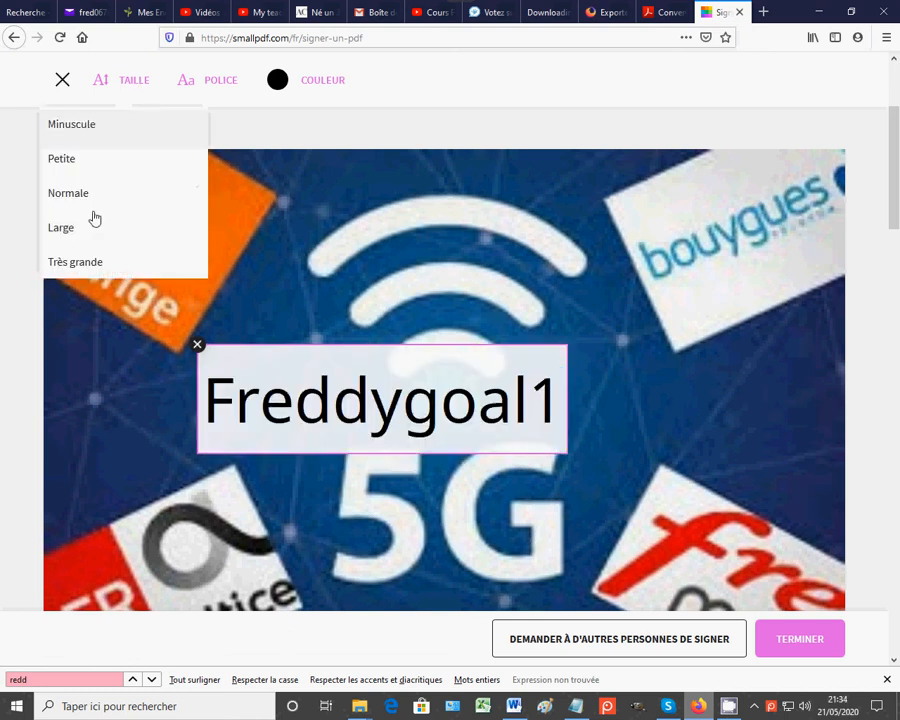
{"action": "left_click", "coordinate": [81, 232]}
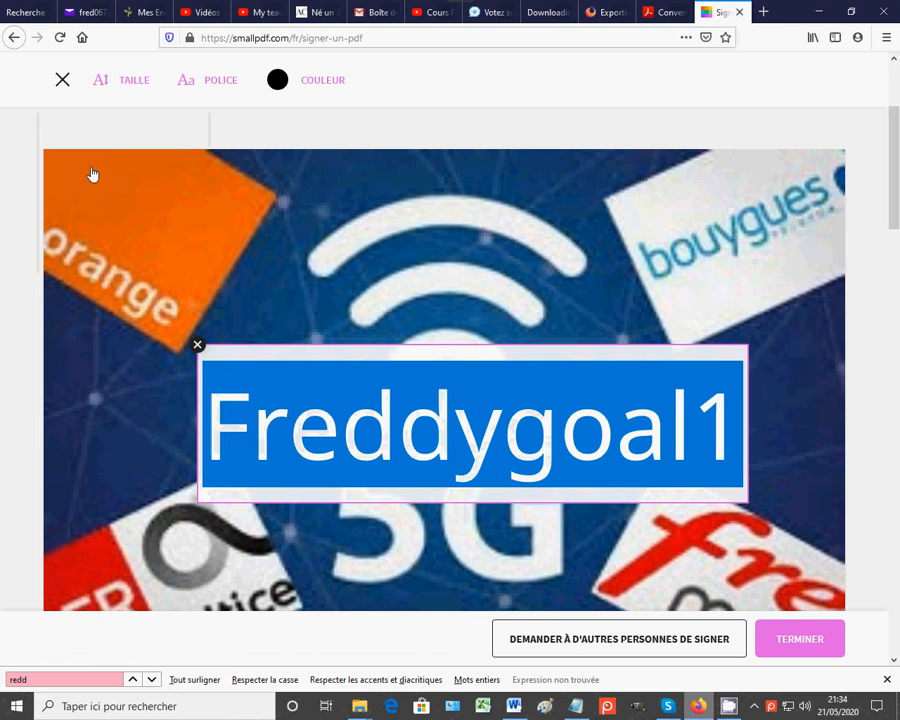
{"action": "left_click", "coordinate": [134, 88]}
{"action": "left_click", "coordinate": [86, 261]}
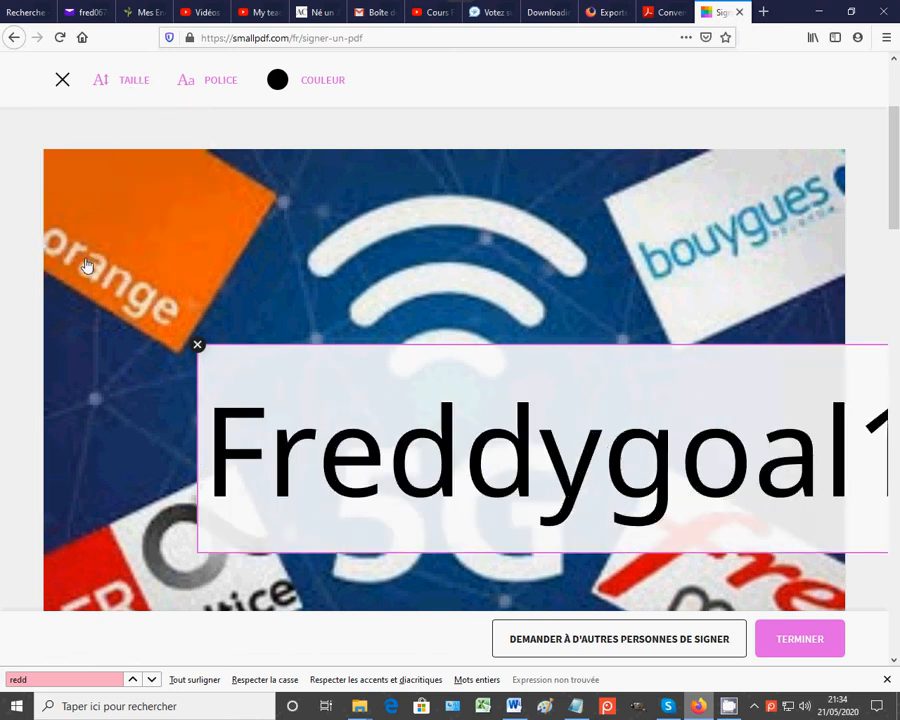
{"action": "left_click", "coordinate": [145, 87]}
{"action": "left_click", "coordinate": [93, 129]}
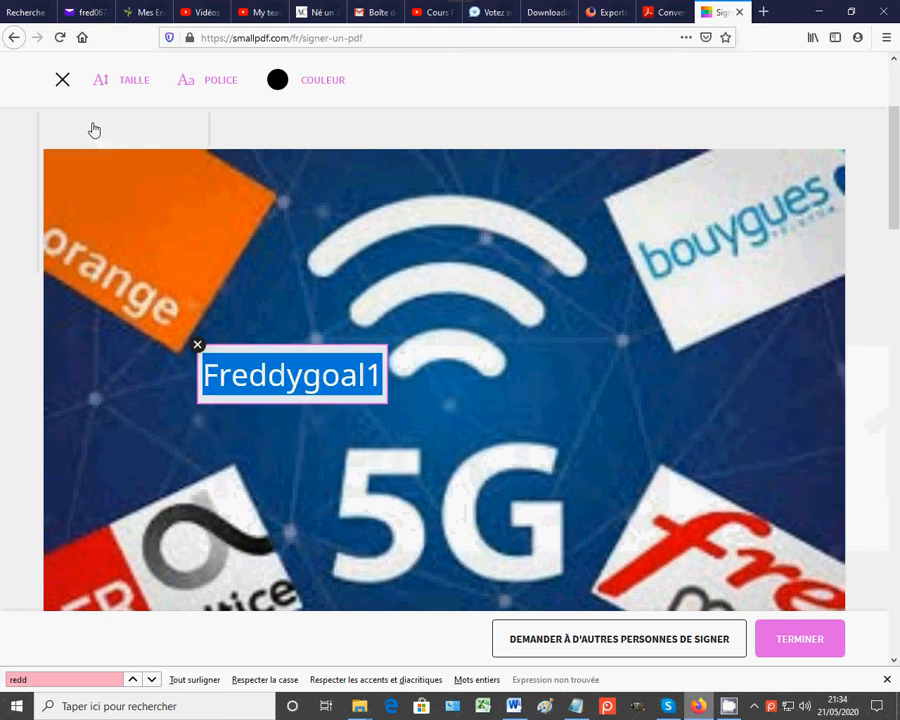
Step: Try the Sans and Serif fonts on the nickname text and set its font to Mono
{"action": "left_click", "coordinate": [210, 88]}
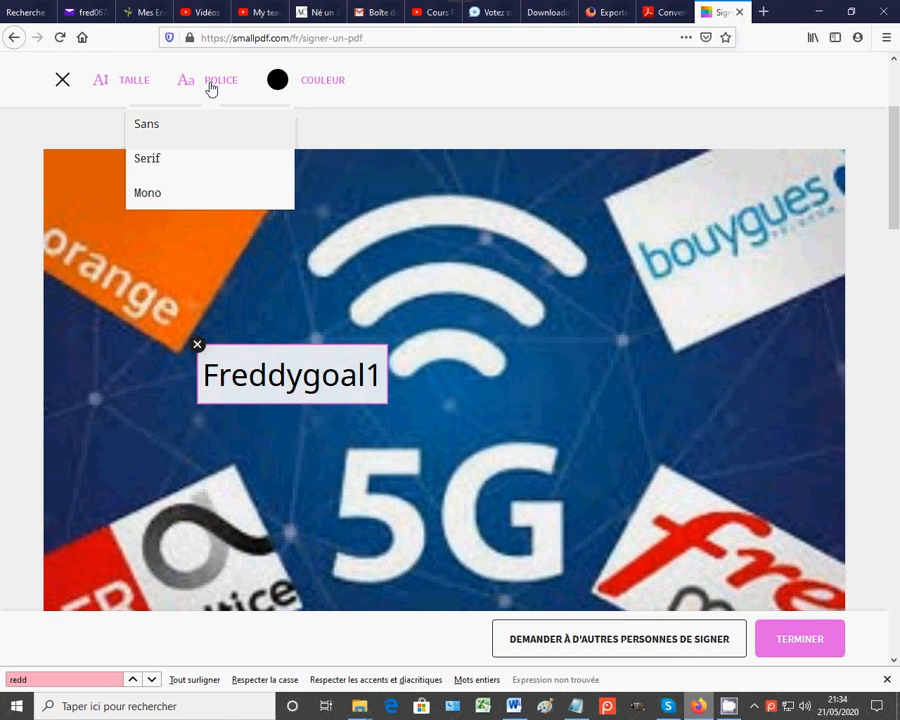
{"action": "left_click", "coordinate": [165, 129]}
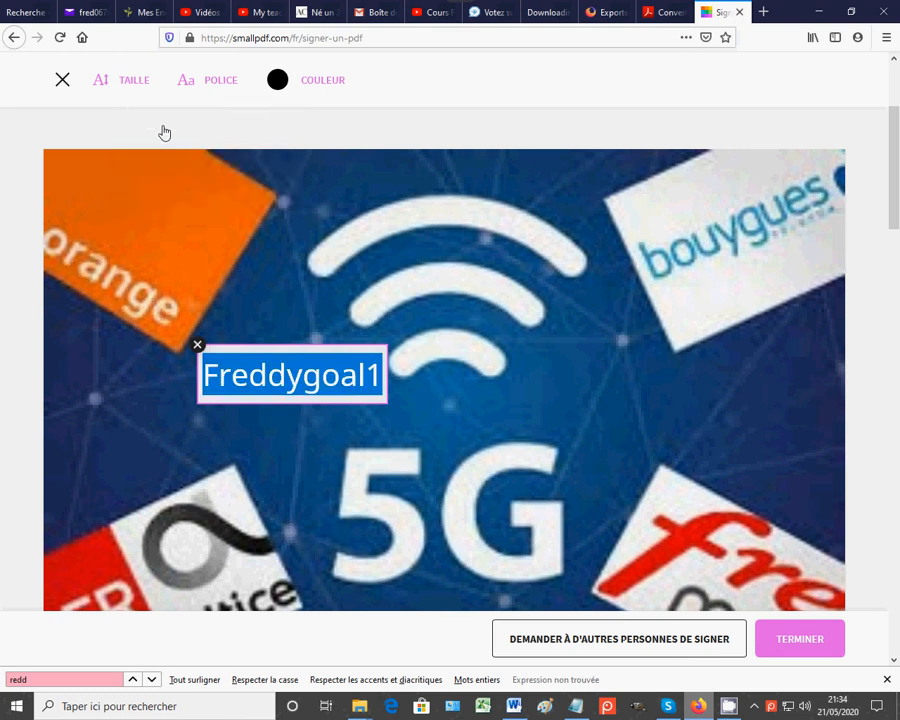
{"action": "left_click", "coordinate": [222, 88]}
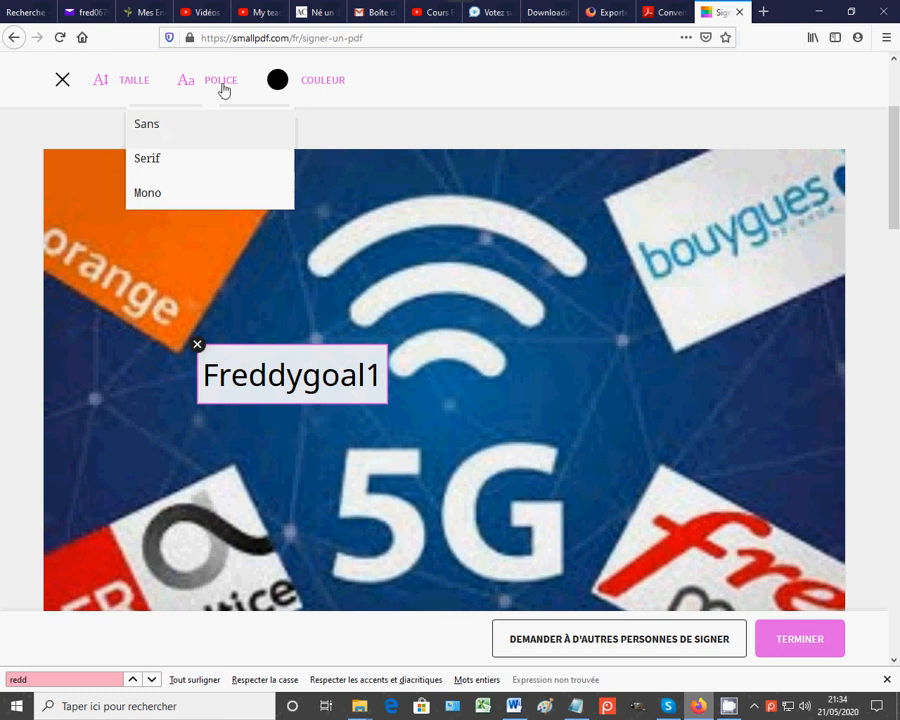
{"action": "left_click", "coordinate": [160, 162]}
{"action": "left_click", "coordinate": [211, 86]}
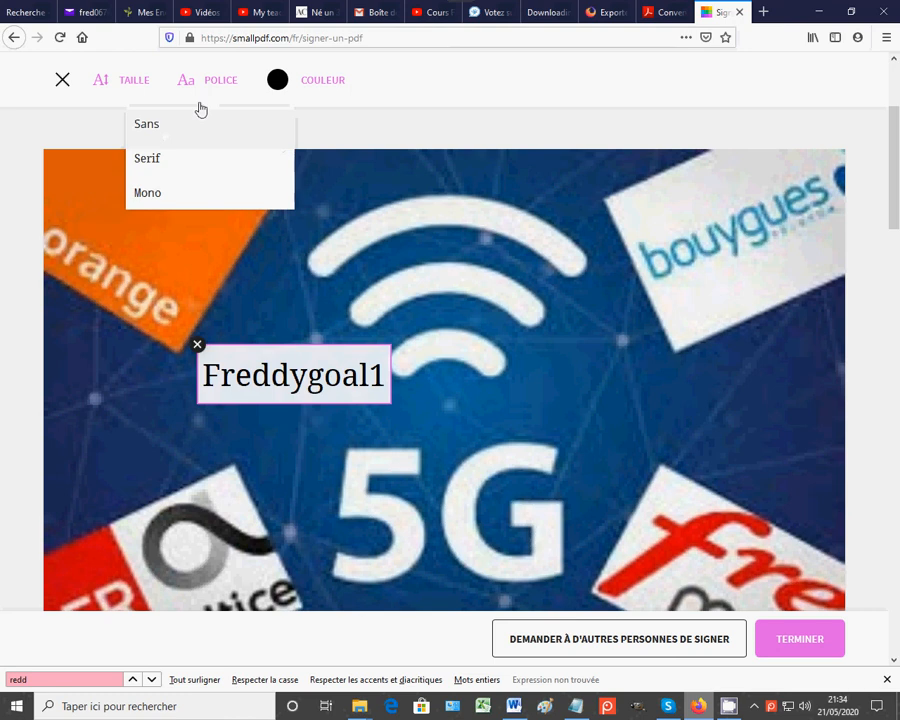
{"action": "left_click", "coordinate": [156, 196]}
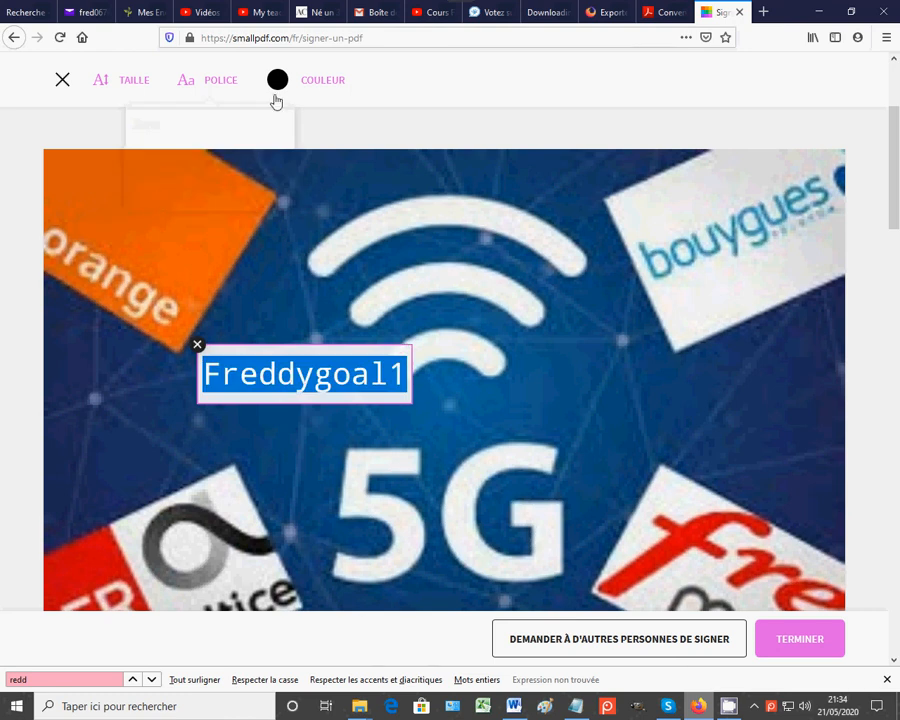
Step: Try red, green, blue, yellow, grey and white in turn on the nickname text and return its colour to black
{"action": "left_click", "coordinate": [311, 88]}
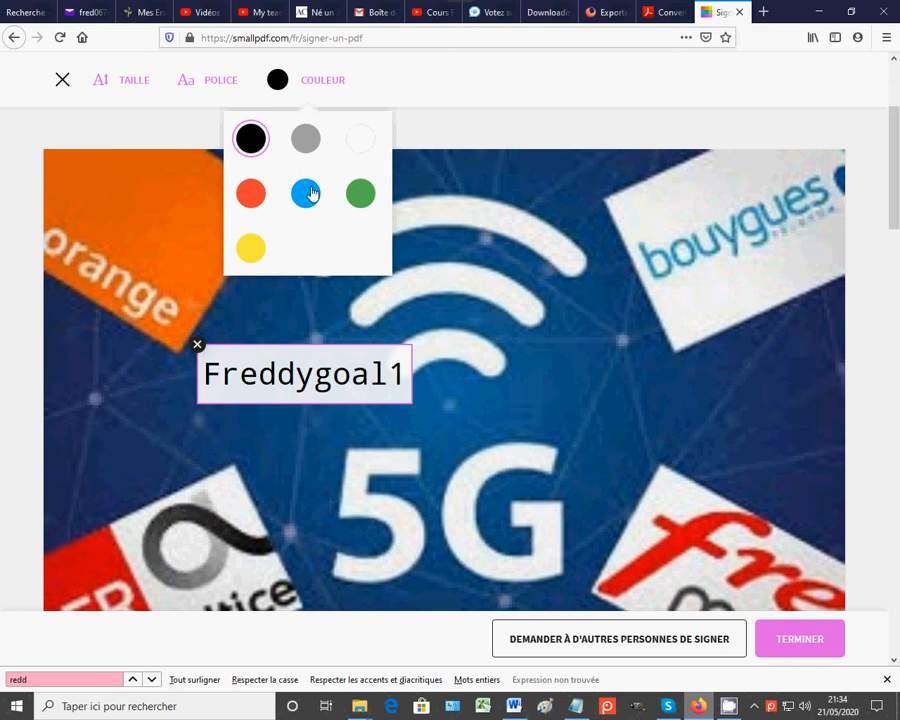
{"action": "left_click", "coordinate": [256, 201]}
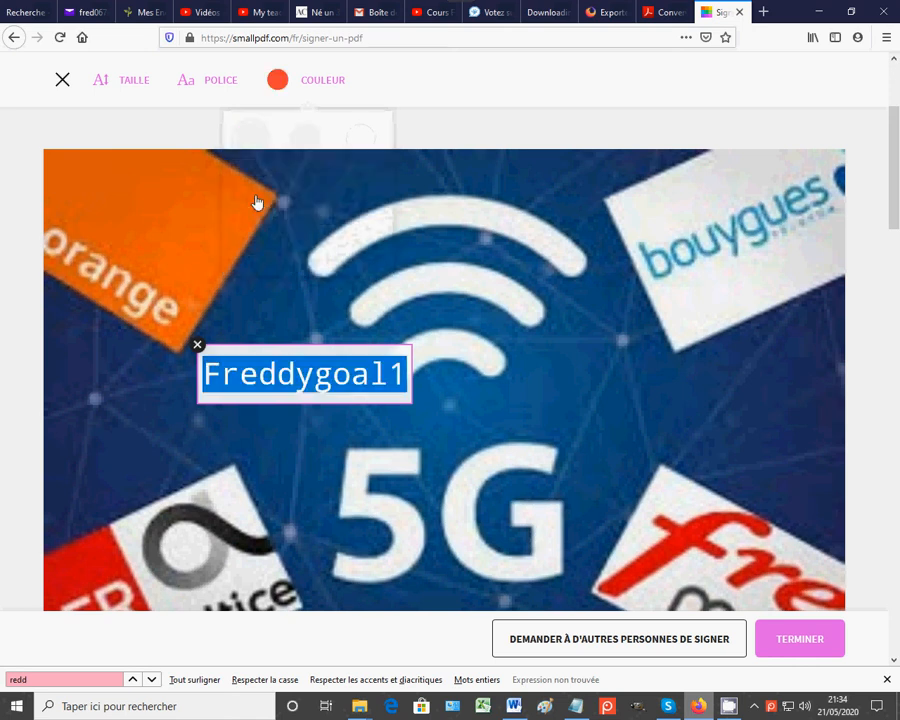
{"action": "left_click", "coordinate": [277, 81]}
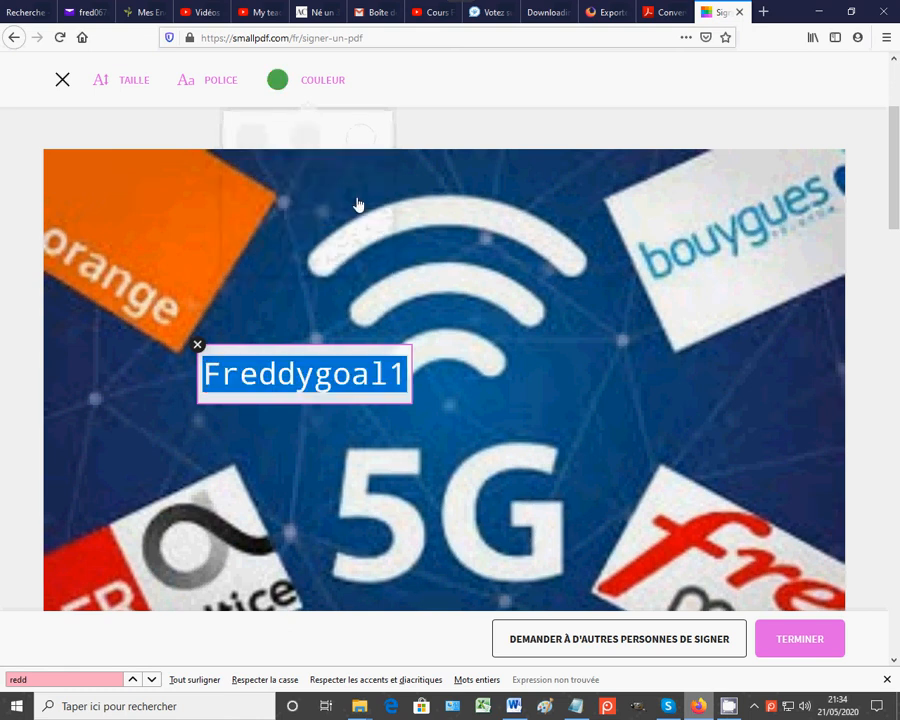
{"action": "left_click", "coordinate": [278, 81]}
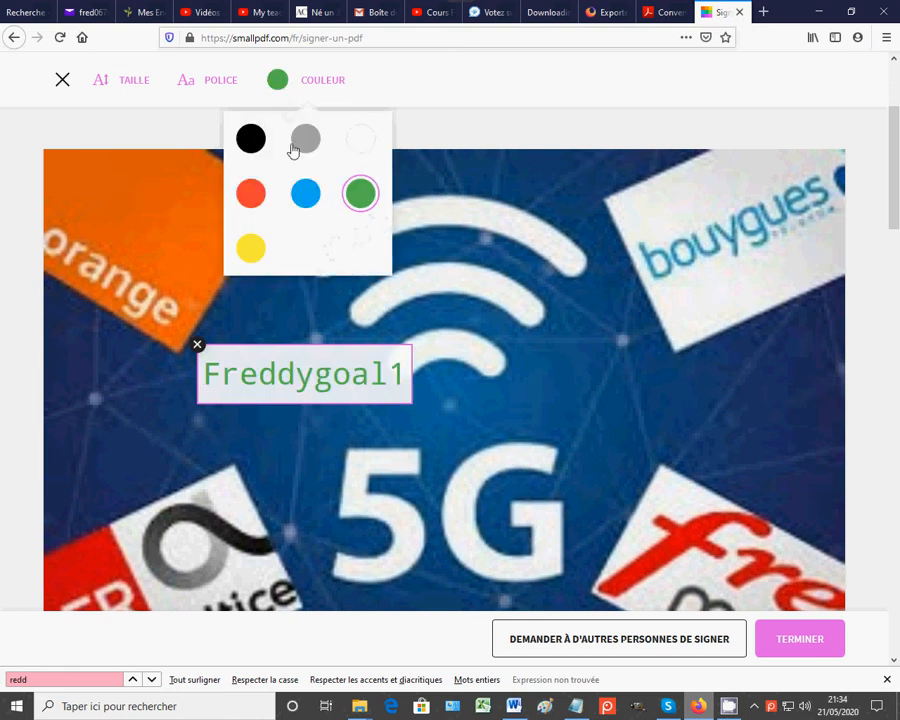
{"action": "left_click", "coordinate": [306, 194]}
{"action": "left_click", "coordinate": [278, 81]}
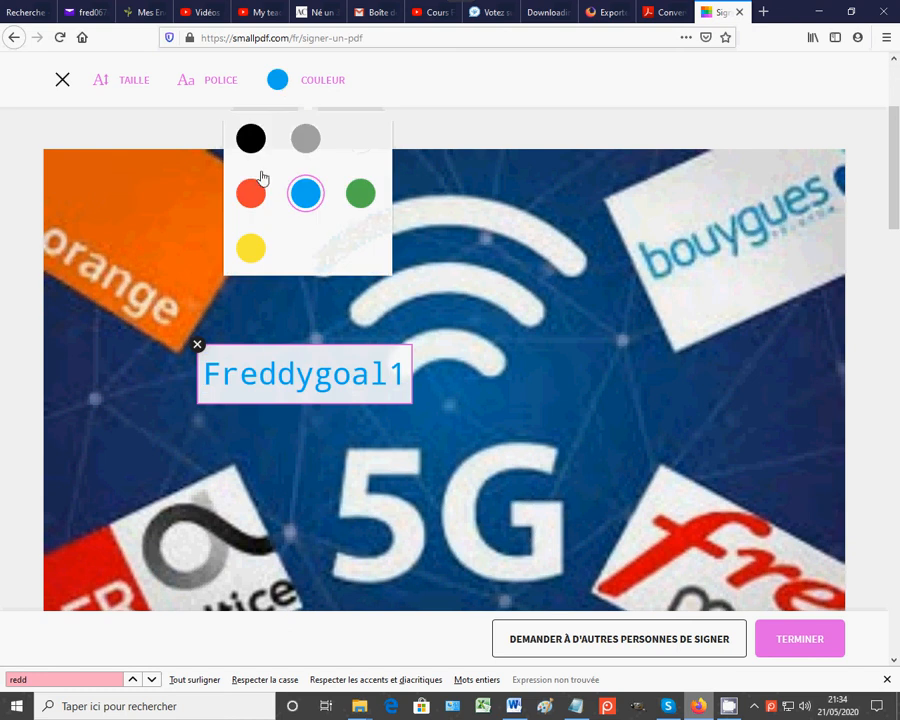
{"action": "left_click", "coordinate": [253, 252]}
{"action": "left_click", "coordinate": [279, 80]}
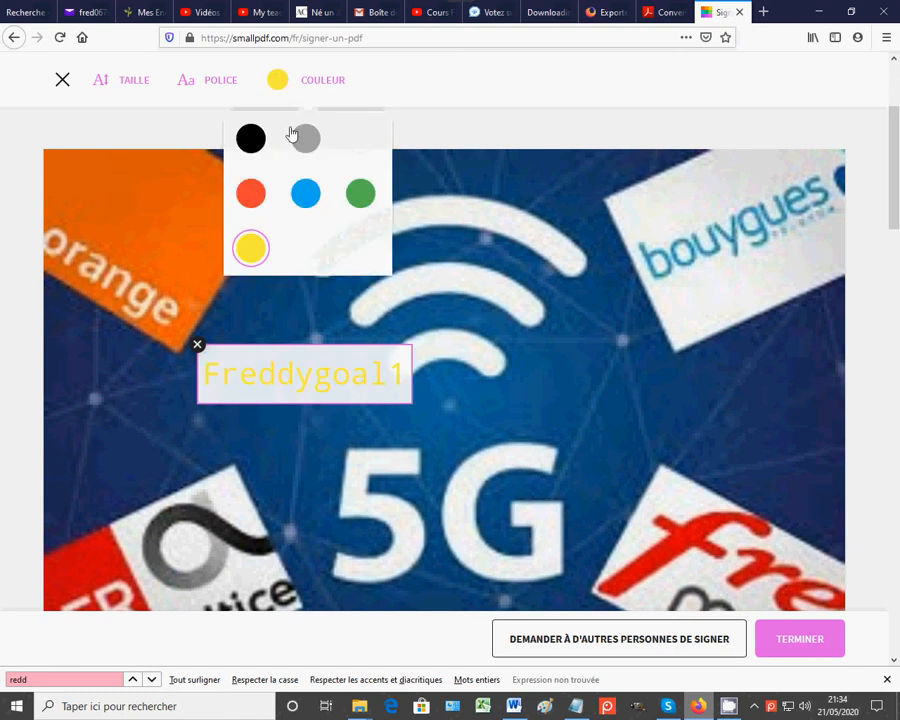
{"action": "left_click", "coordinate": [305, 142]}
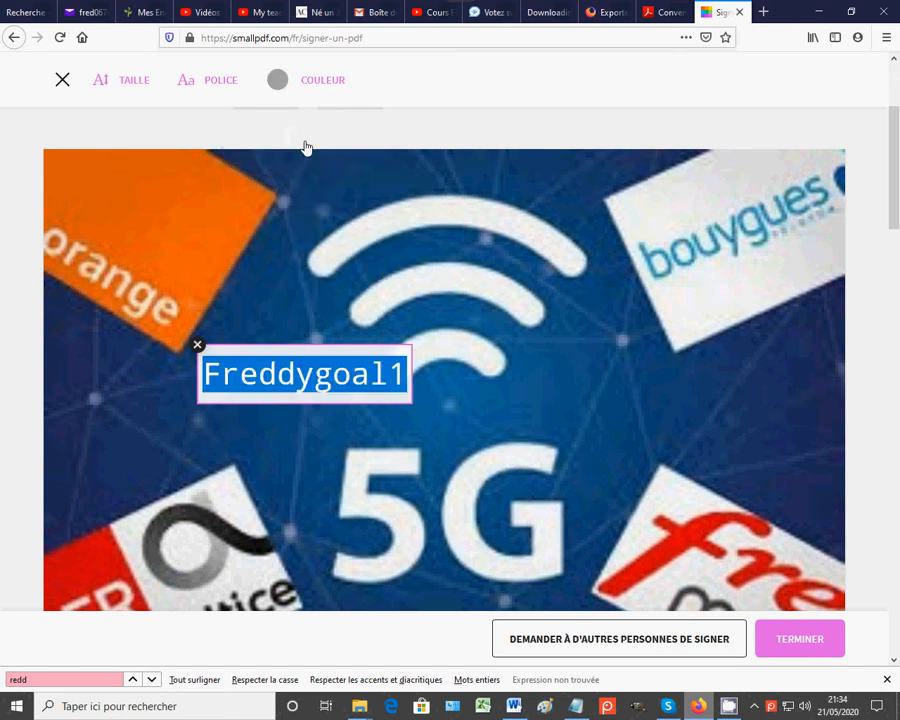
{"action": "left_click", "coordinate": [279, 85]}
{"action": "left_click", "coordinate": [360, 139]}
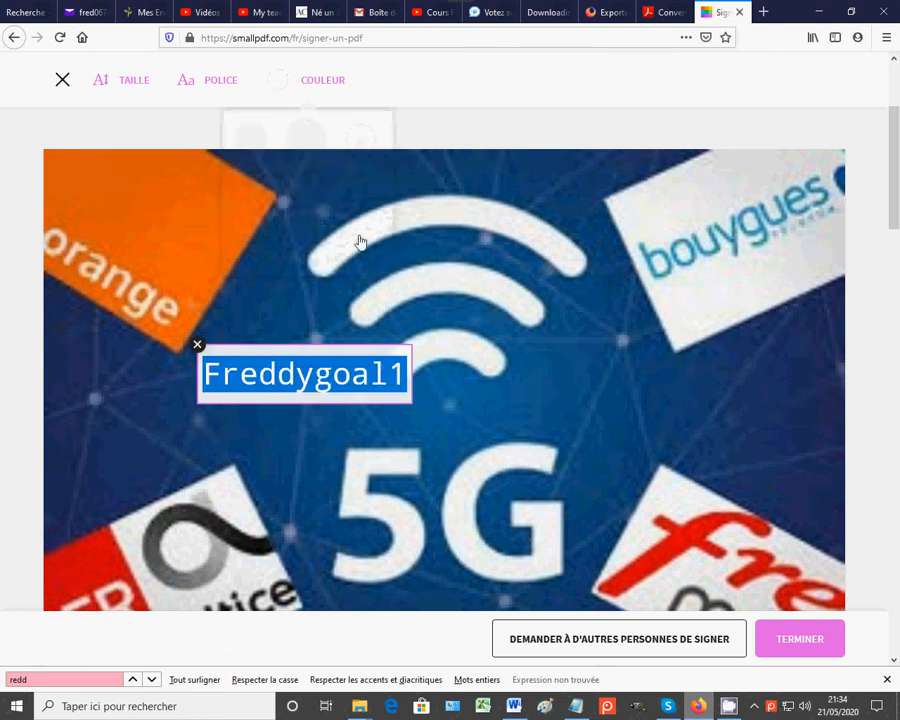
{"action": "left_click", "coordinate": [279, 88]}
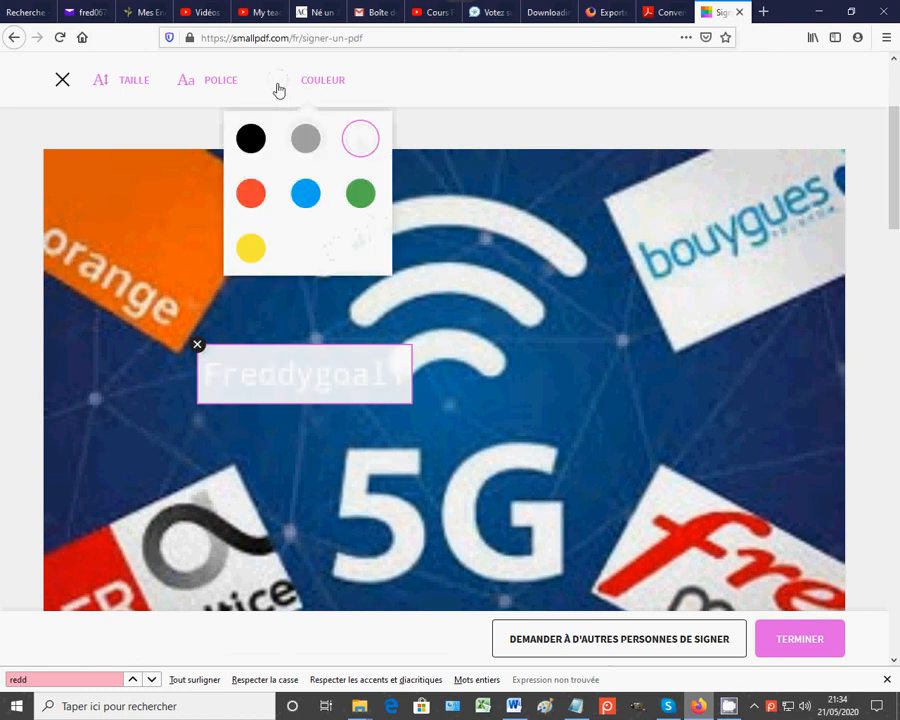
{"action": "left_click", "coordinate": [250, 137]}
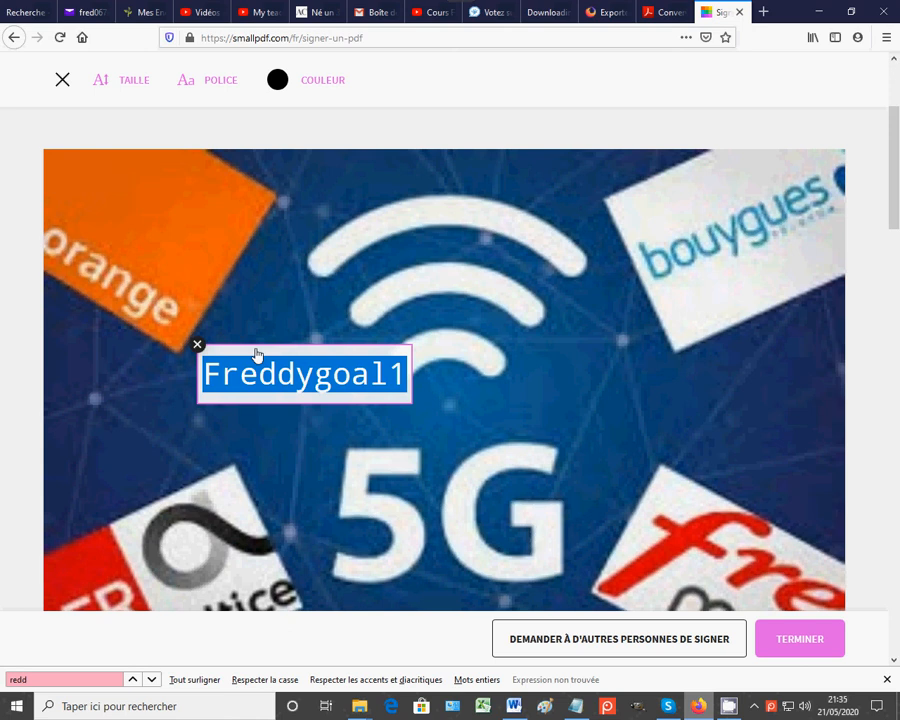
Step: Move the nickname text box to the page's right edge, between the Bouygues and Free logos, and back to just below the Orange logo
{"action": "mouse_move", "coordinate": [263, 354]}
{"action": "left_mouse_down"}
{"action": "mouse_move", "coordinate": [406, 346]}
{"action": "mouse_move", "coordinate": [500, 360]}
{"action": "mouse_move", "coordinate": [508, 327]}
{"action": "mouse_move", "coordinate": [679, 525]}
{"action": "left_mouse_up"}
{"action": "mouse_move", "coordinate": [694, 482]}
{"action": "left_mouse_down"}
{"action": "mouse_move", "coordinate": [705, 402]}
{"action": "mouse_move", "coordinate": [688, 382]}
{"action": "left_mouse_up"}
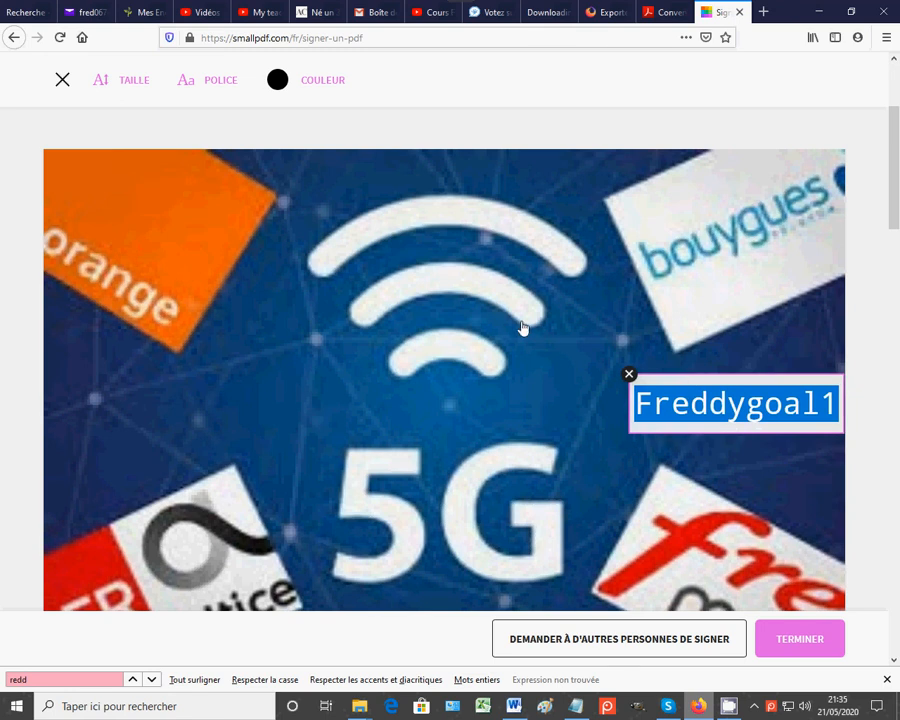
{"action": "left_click", "coordinate": [551, 346]}
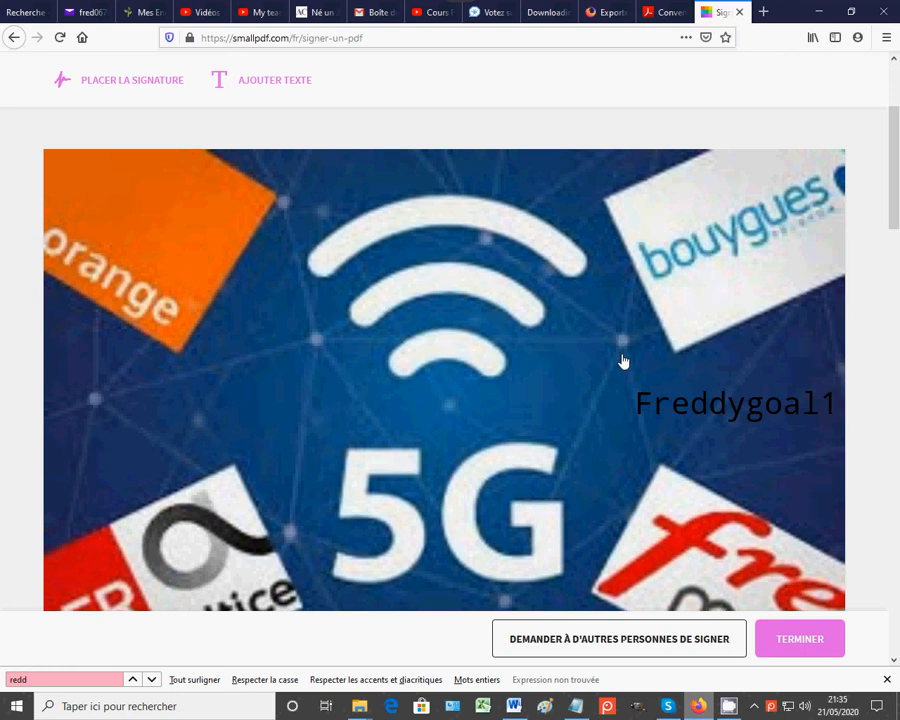
{"action": "mouse_move", "coordinate": [672, 410]}
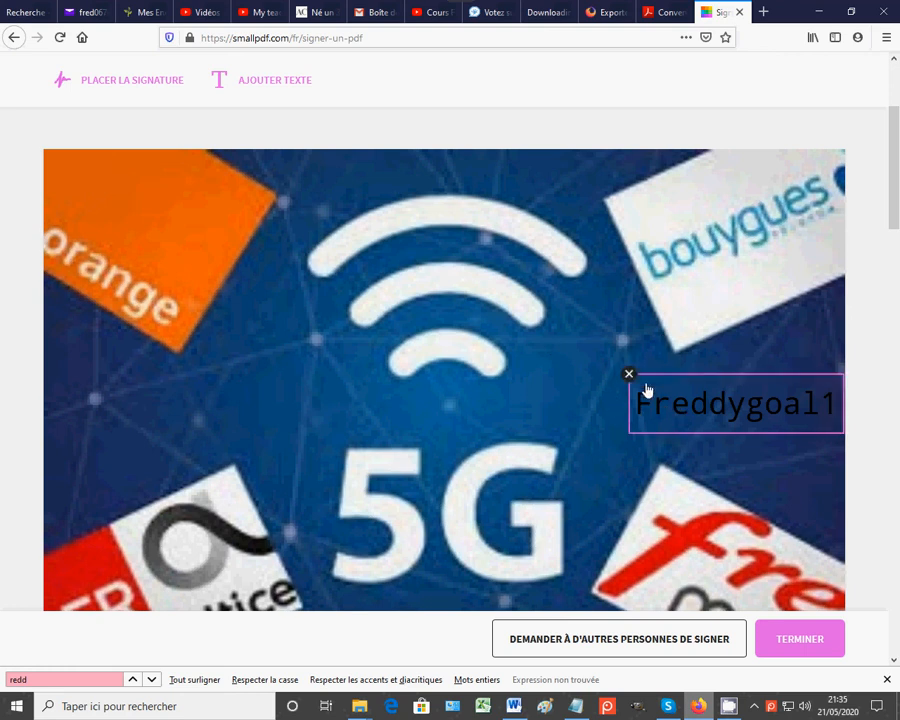
{"action": "left_click_drag", "start_coordinate": [675, 389], "coordinate": [113, 398]}
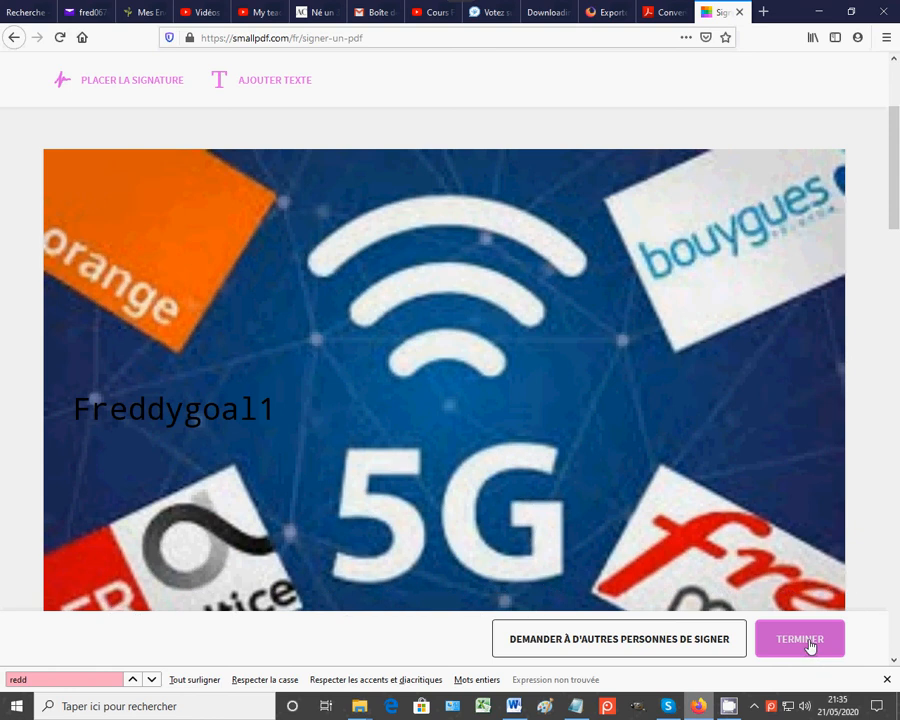
Step: Start creating a hand-drawn signature to place on the page
{"action": "left_click", "coordinate": [113, 87]}
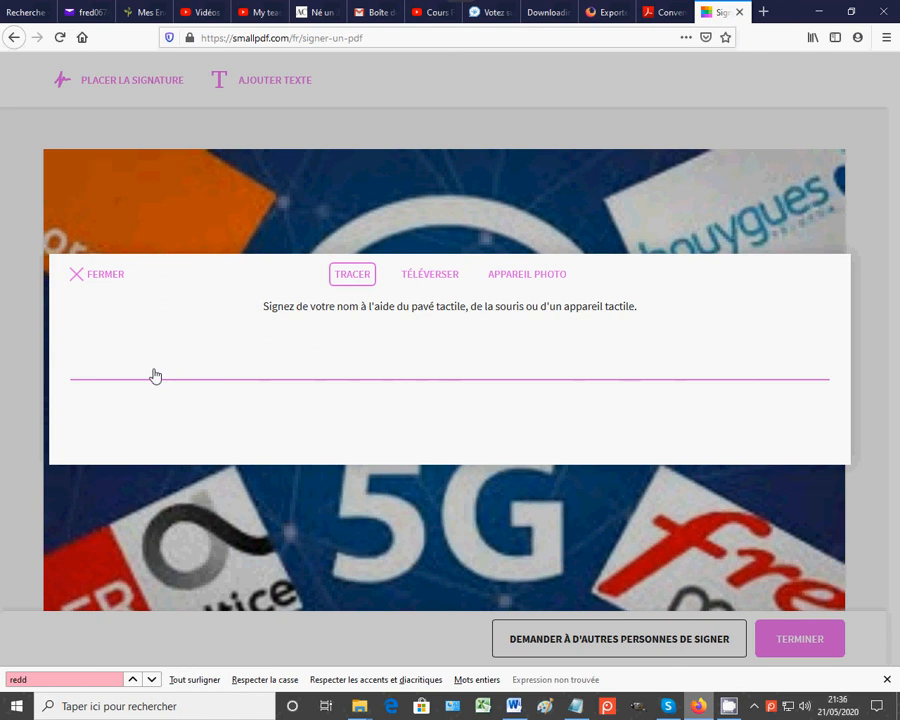
{"action": "left_click_drag", "start_coordinate": [153, 369], "coordinate": [159, 368]}
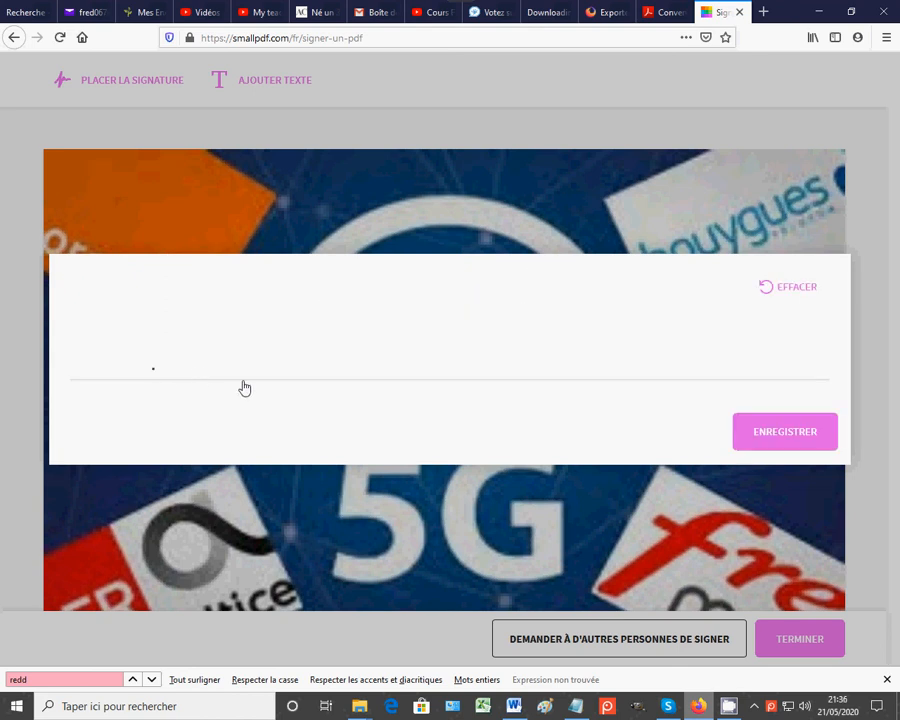
{"action": "left_click", "coordinate": [173, 377]}
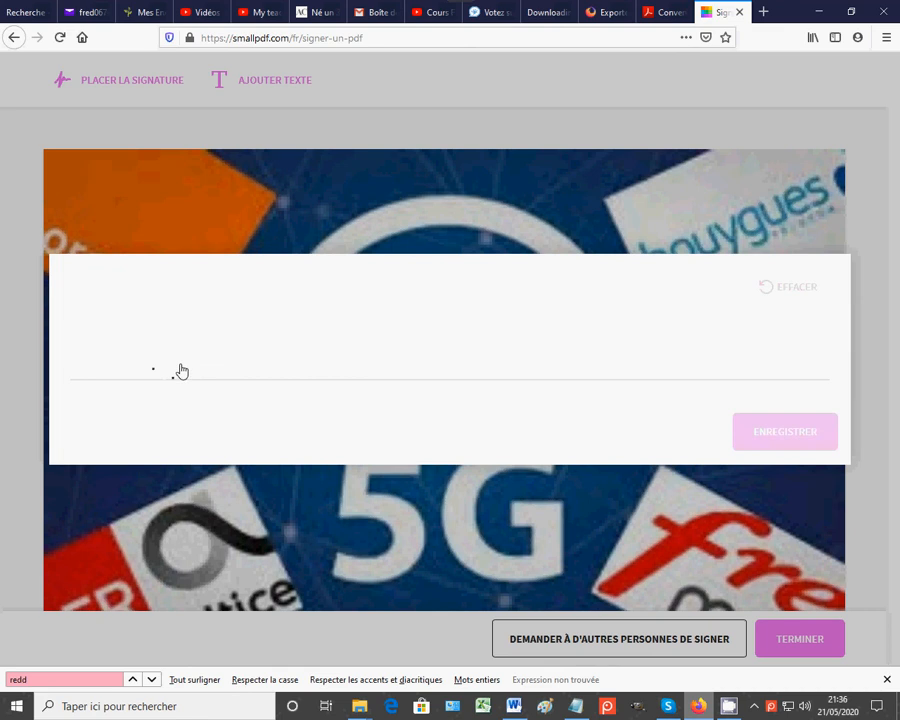
{"action": "left_click", "coordinate": [183, 329]}
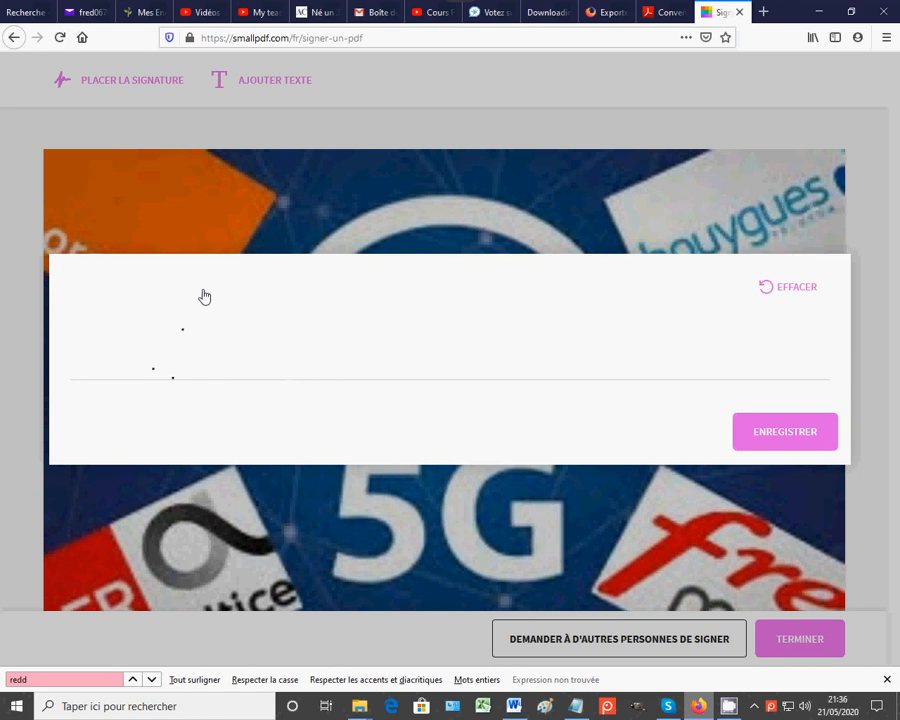
{"action": "left_click", "coordinate": [798, 288]}
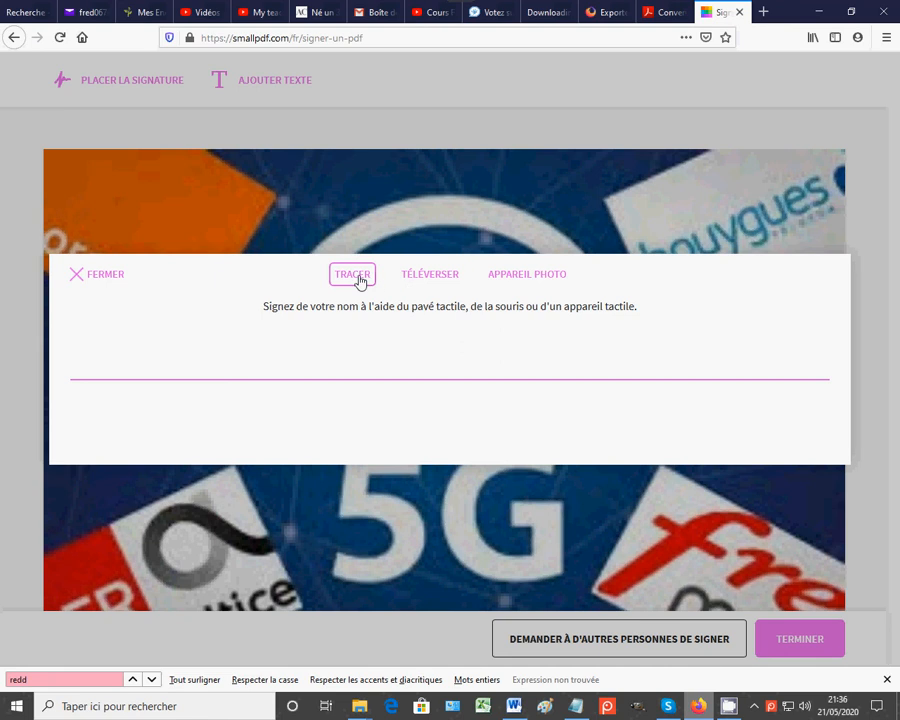
Step: Draw a small freehand signature on the signing line and save it onto the page
{"action": "left_click", "coordinate": [216, 361]}
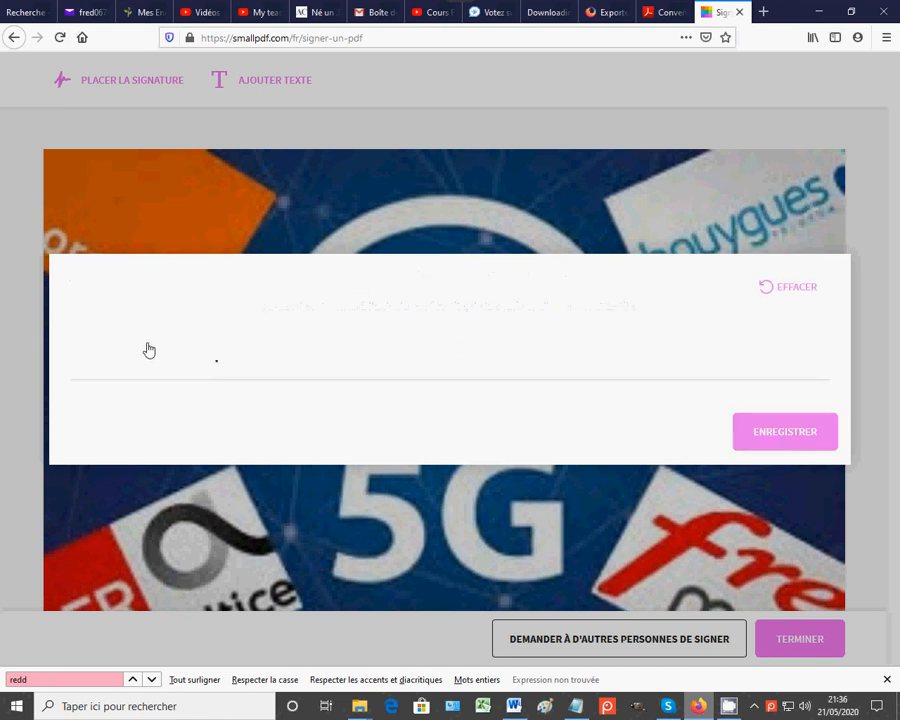
{"action": "mouse_move", "coordinate": [148, 344]}
{"action": "left_mouse_down"}
{"action": "mouse_move", "coordinate": [156, 372]}
{"action": "mouse_move", "coordinate": [170, 343]}
{"action": "mouse_move", "coordinate": [220, 370]}
{"action": "mouse_move", "coordinate": [195, 363]}
{"action": "mouse_move", "coordinate": [231, 359]}
{"action": "left_mouse_up"}
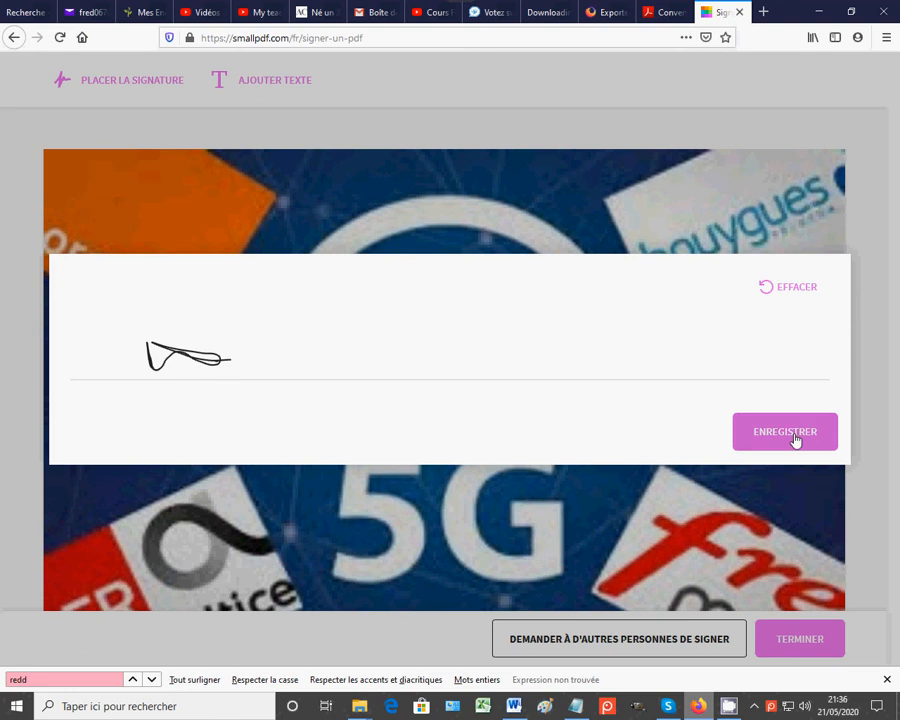
{"action": "left_click", "coordinate": [794, 438]}
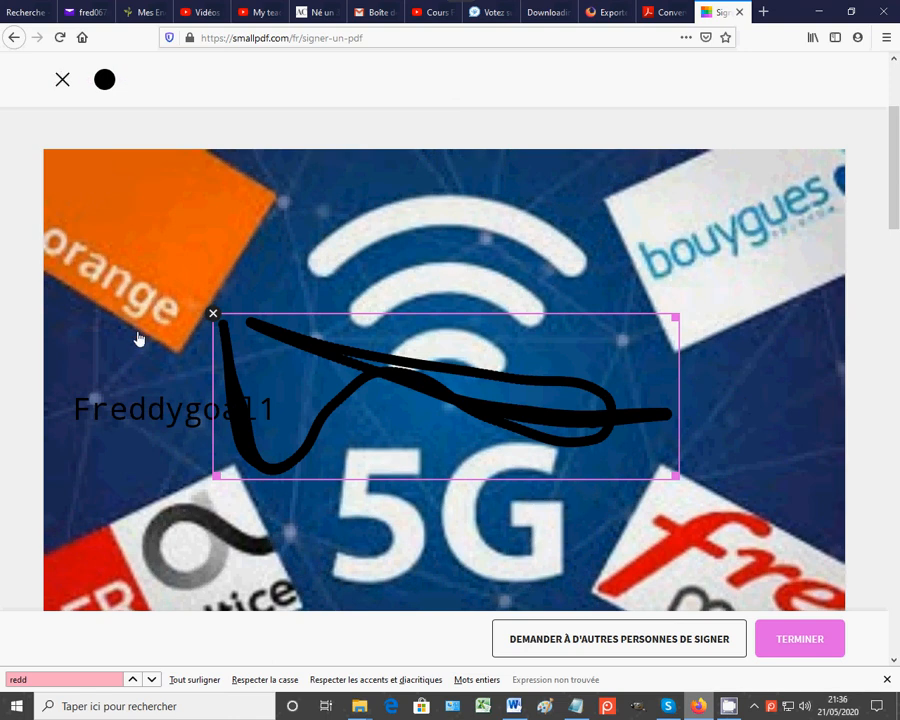
Step: Delete the placed hand-drawn signature from the page
{"action": "left_click", "coordinate": [79, 420]}
{"action": "right_click", "coordinate": [256, 330]}
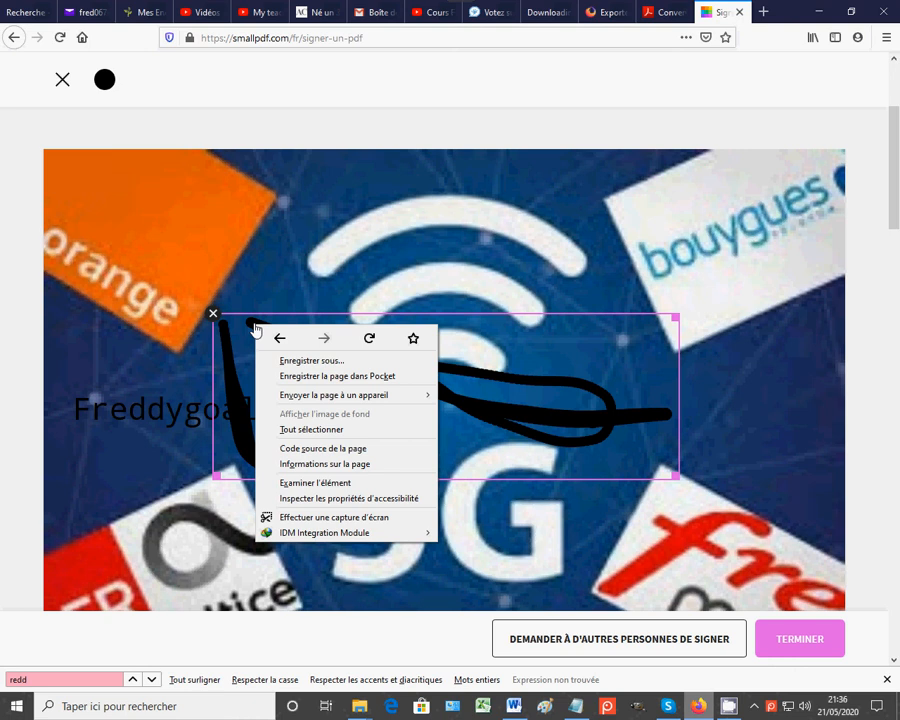
{"action": "left_click", "coordinate": [214, 318]}
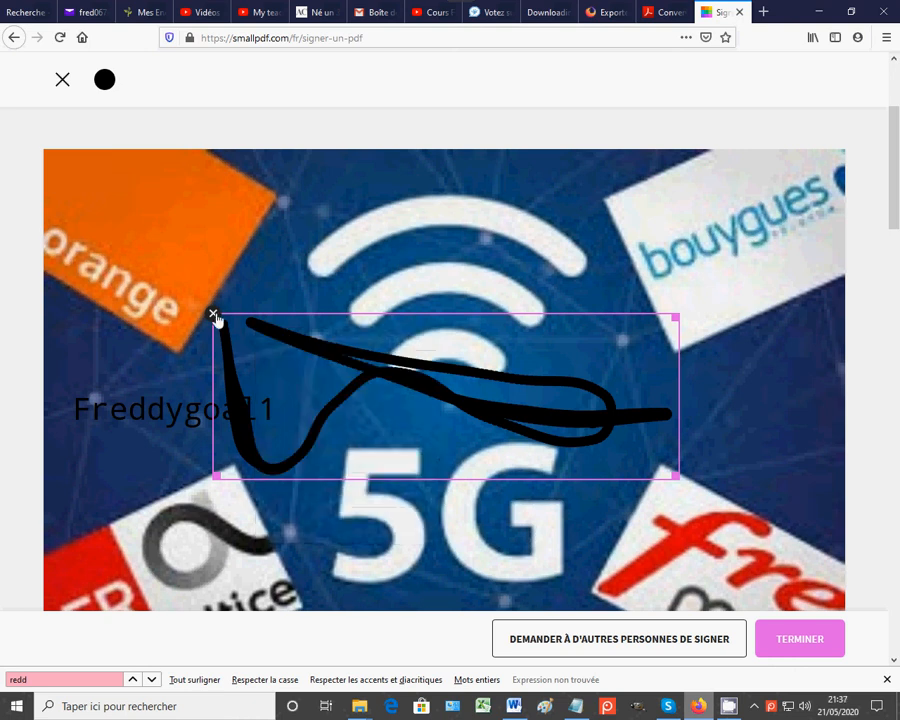
{"action": "left_click", "coordinate": [214, 316]}
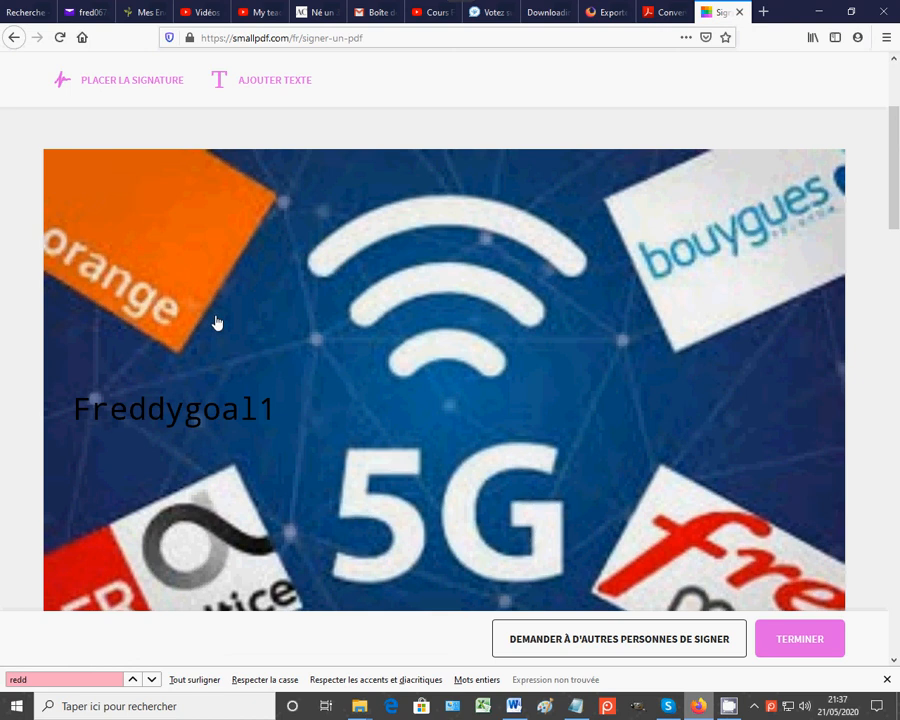
Step: Start creating another signature by uploading an image and open the file selection for it
{"action": "left_click", "coordinate": [149, 86]}
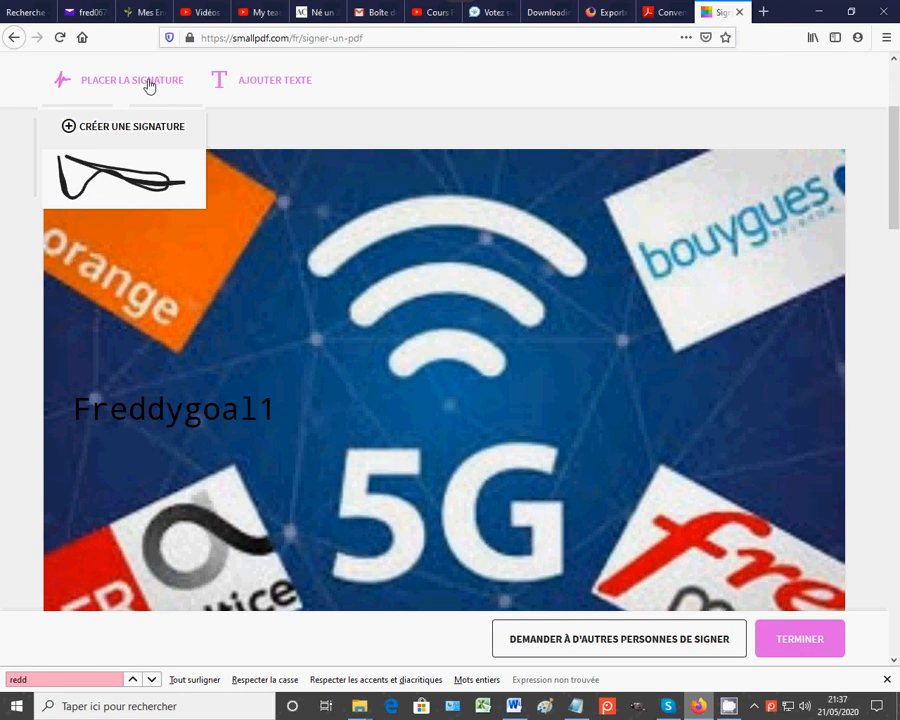
{"action": "left_click", "coordinate": [94, 130]}
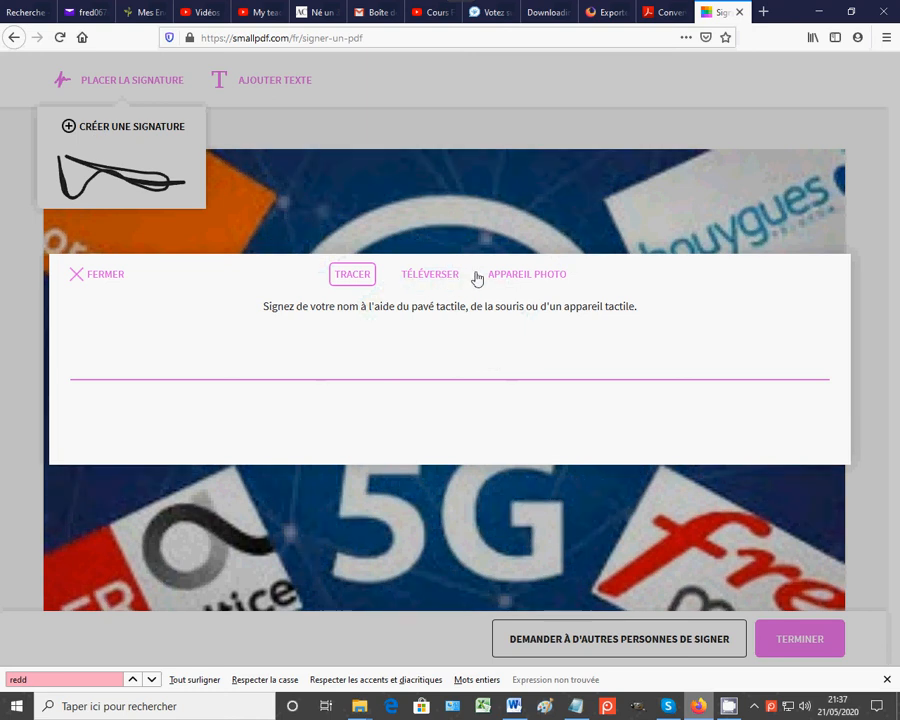
{"action": "left_click", "coordinate": [445, 279]}
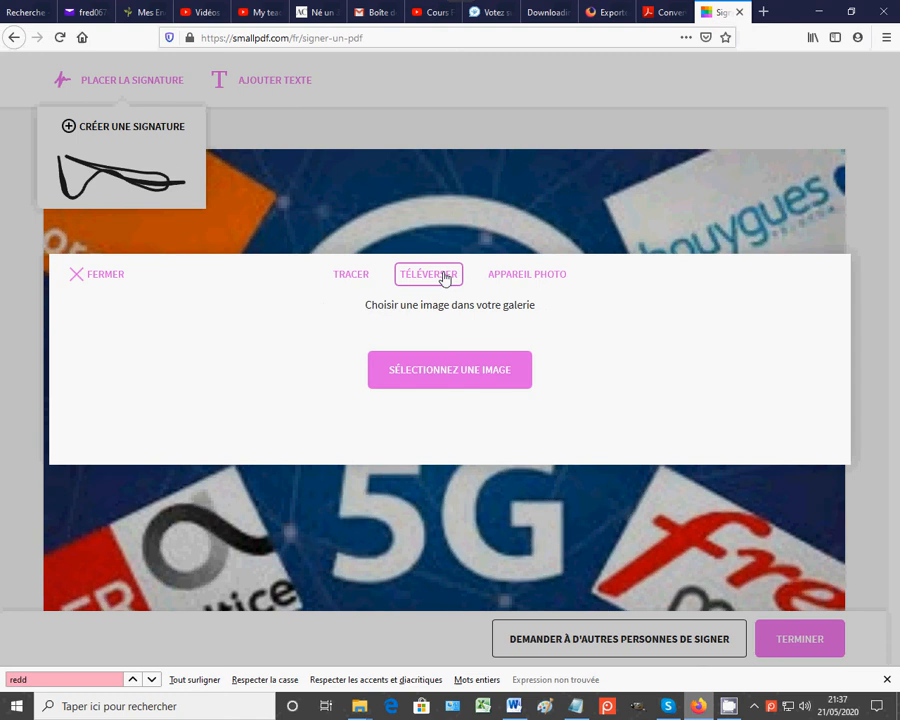
{"action": "left_click", "coordinate": [462, 375]}
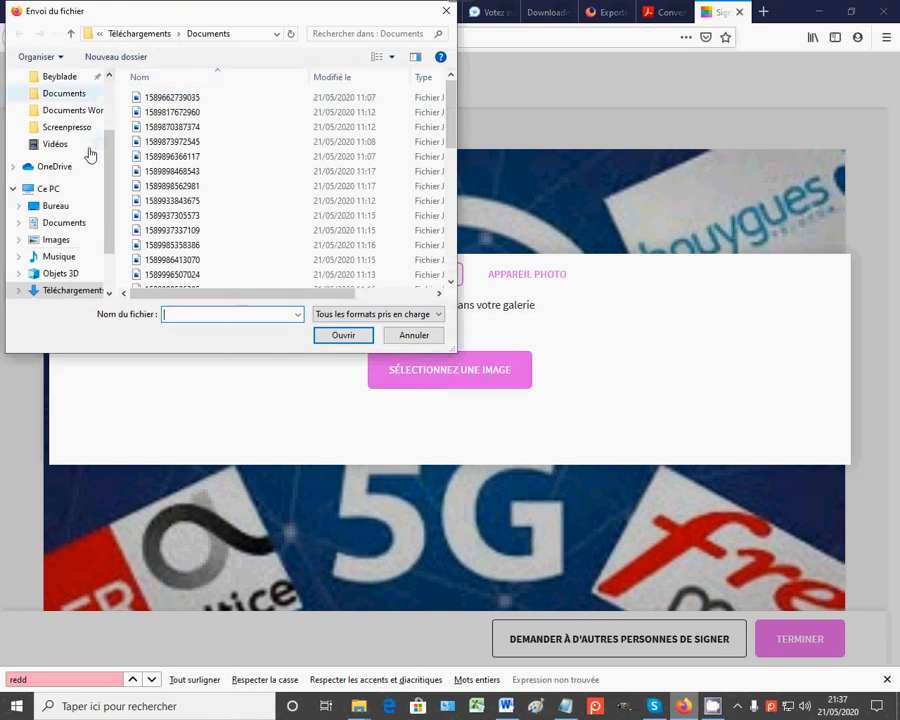
Step: Upload the image "2 sexes" from the Screenpresso folder in Images as the signature and save it onto the page
{"action": "left_click", "coordinate": [60, 243]}
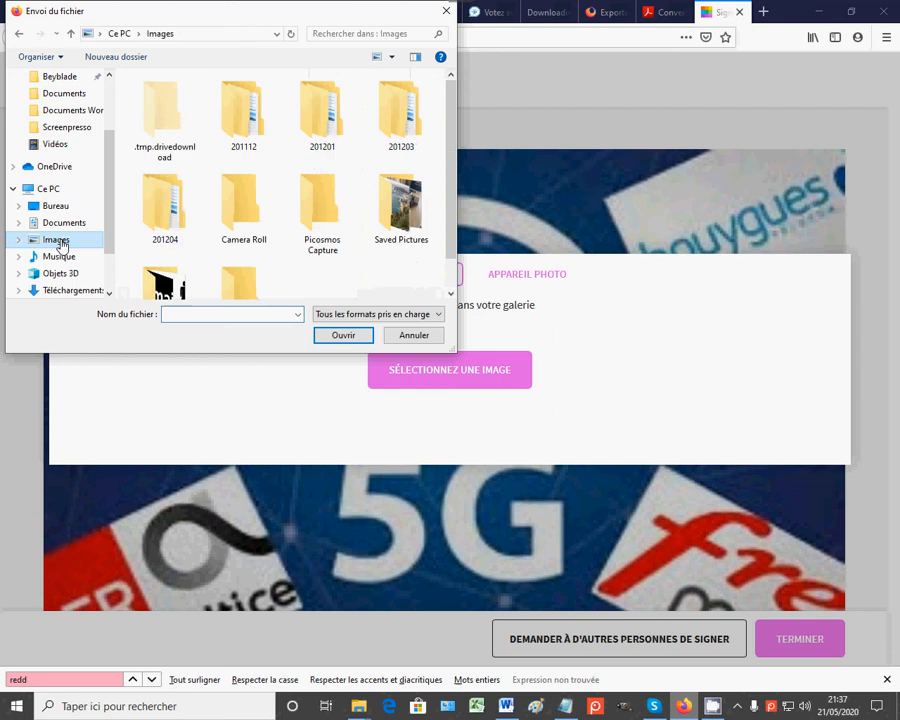
{"action": "left_click", "coordinate": [162, 287]}
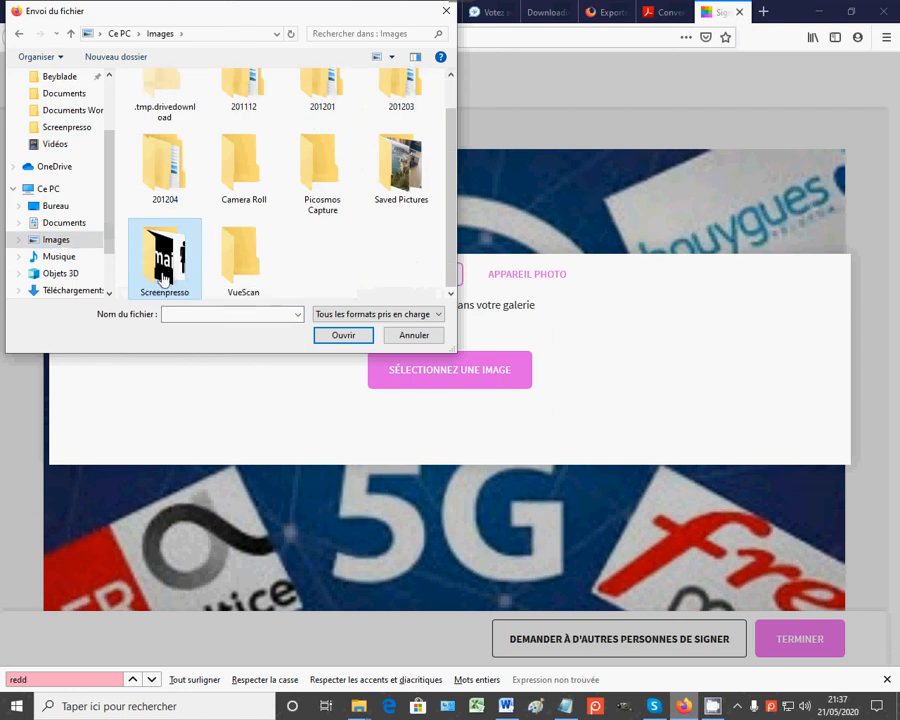
{"action": "double_click", "coordinate": [167, 270]}
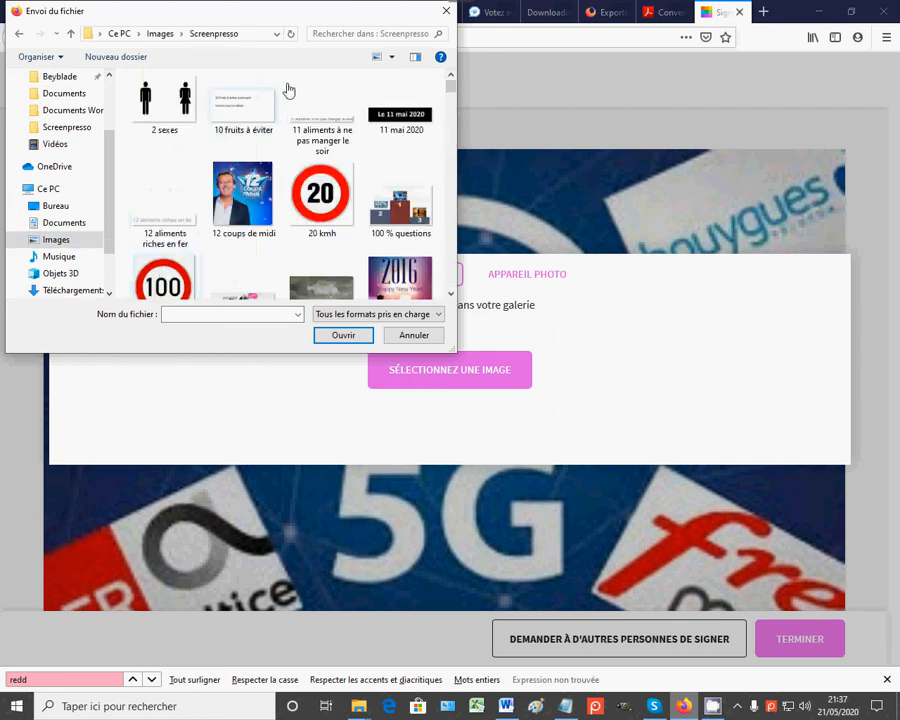
{"action": "left_click", "coordinate": [241, 208]}
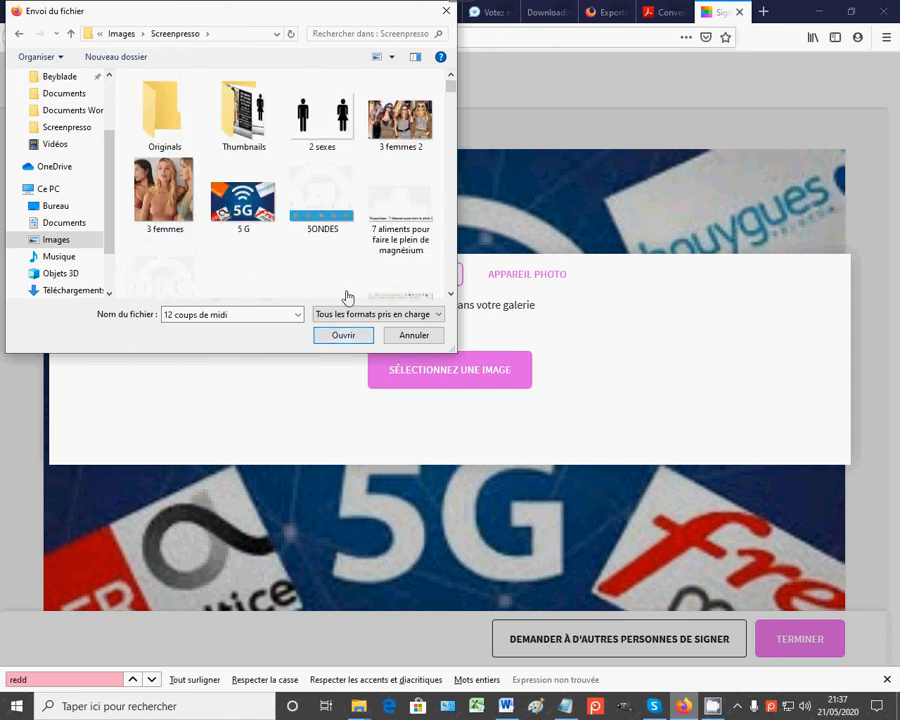
{"action": "scroll", "coordinate": [338, 189], "scroll_direction": "down", "scroll_amount": 2}
{"action": "scroll", "coordinate": [338, 189], "scroll_direction": "up", "scroll_amount": 2}
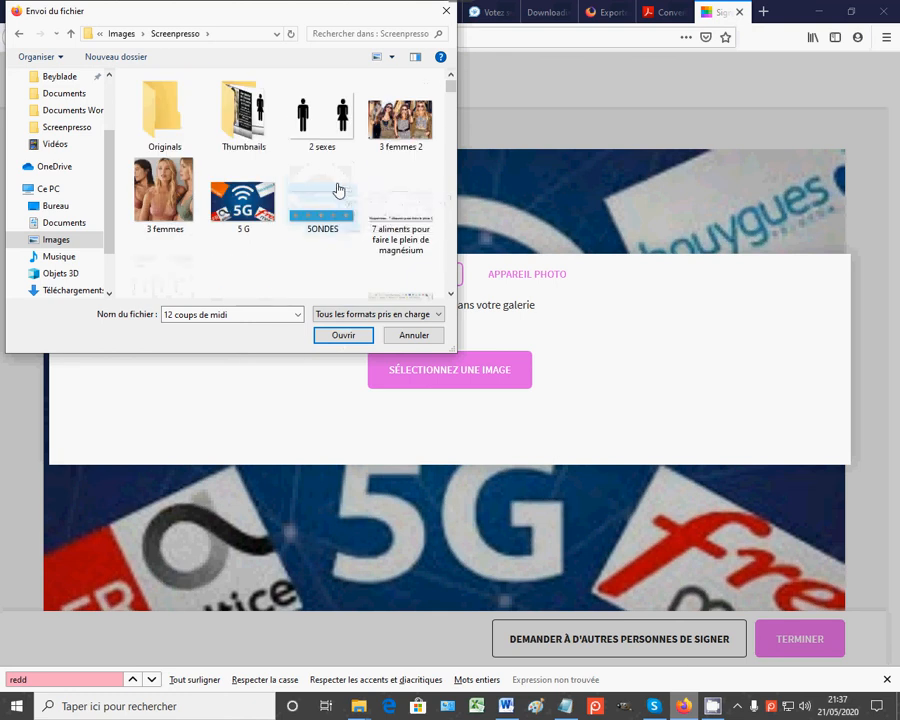
{"action": "left_click", "coordinate": [330, 128]}
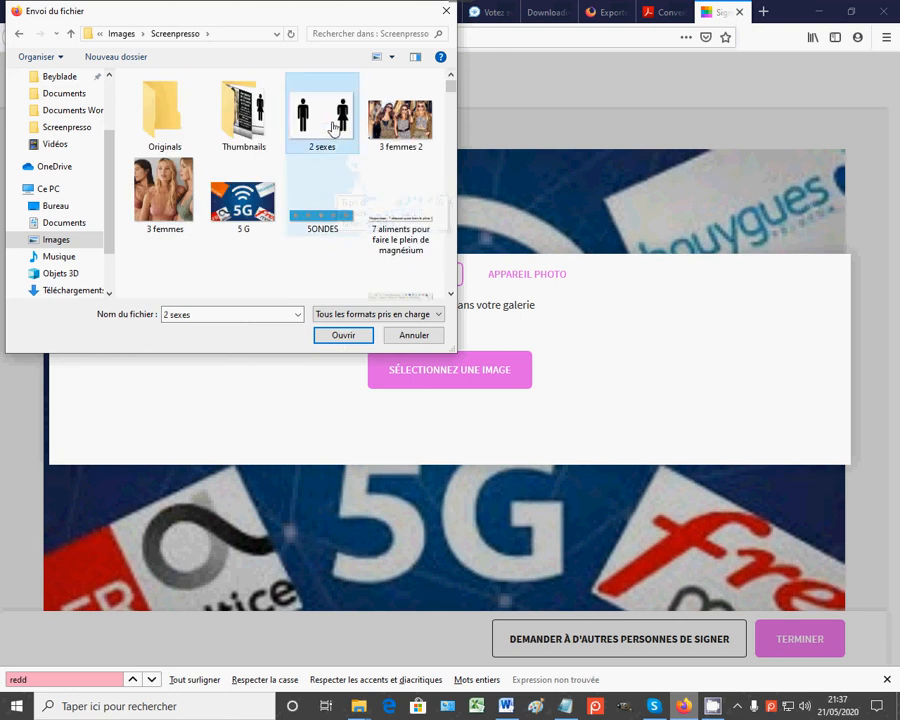
{"action": "left_click", "coordinate": [352, 340]}
{"action": "left_click", "coordinate": [352, 341]}
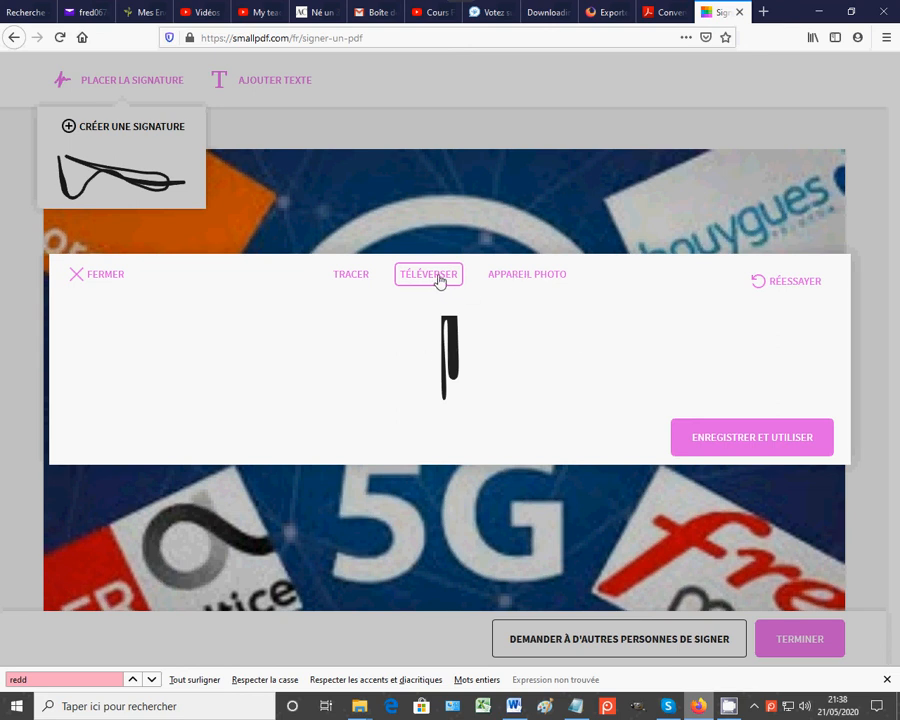
{"action": "left_click", "coordinate": [742, 446]}
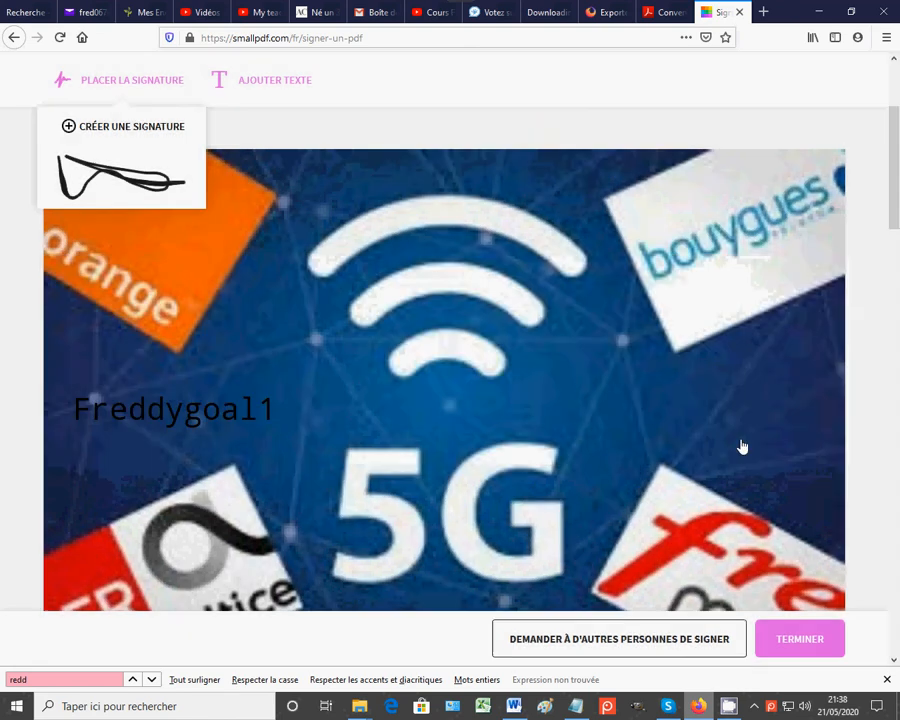
Step: Try to delete the oversized black image signature from the page
{"action": "scroll", "coordinate": [637, 338], "scroll_direction": "down", "scroll_amount": 6}
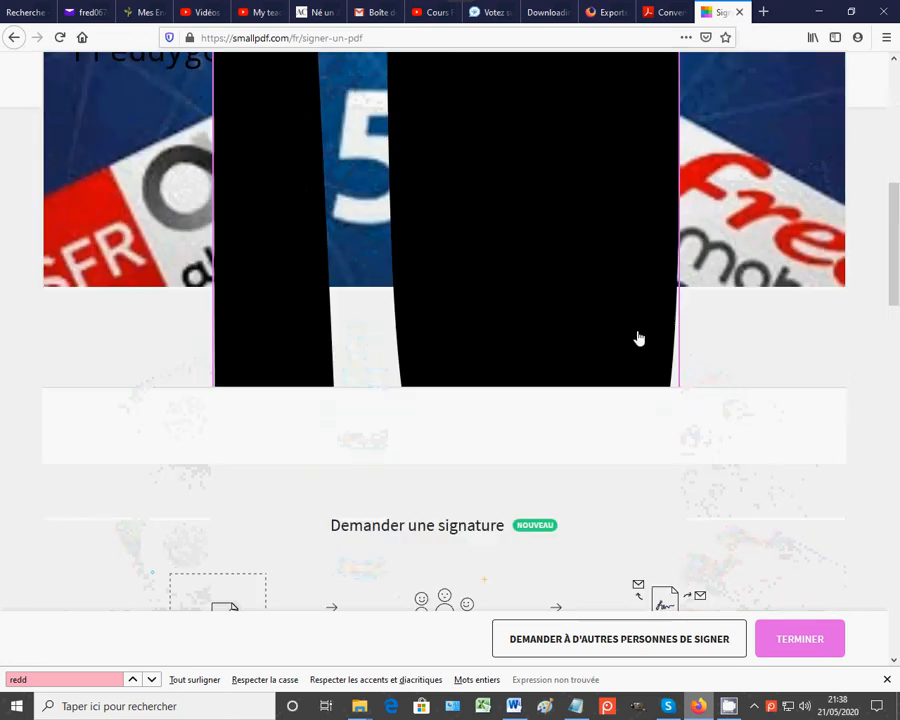
{"action": "scroll", "coordinate": [639, 334], "scroll_direction": "up", "scroll_amount": 6}
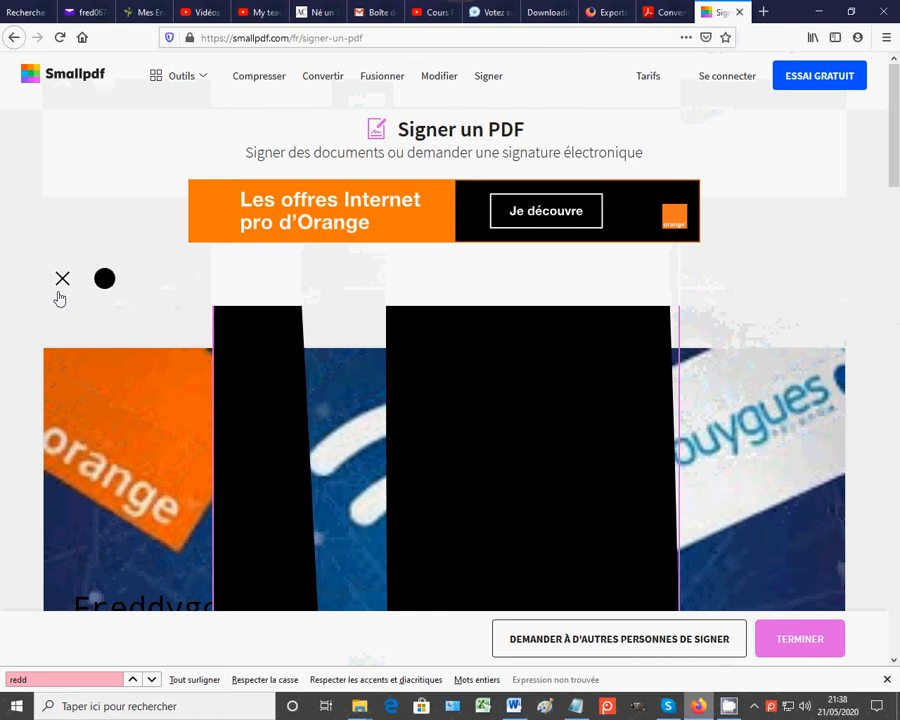
{"action": "scroll", "coordinate": [200, 350], "scroll_direction": "down", "scroll_amount": 4}
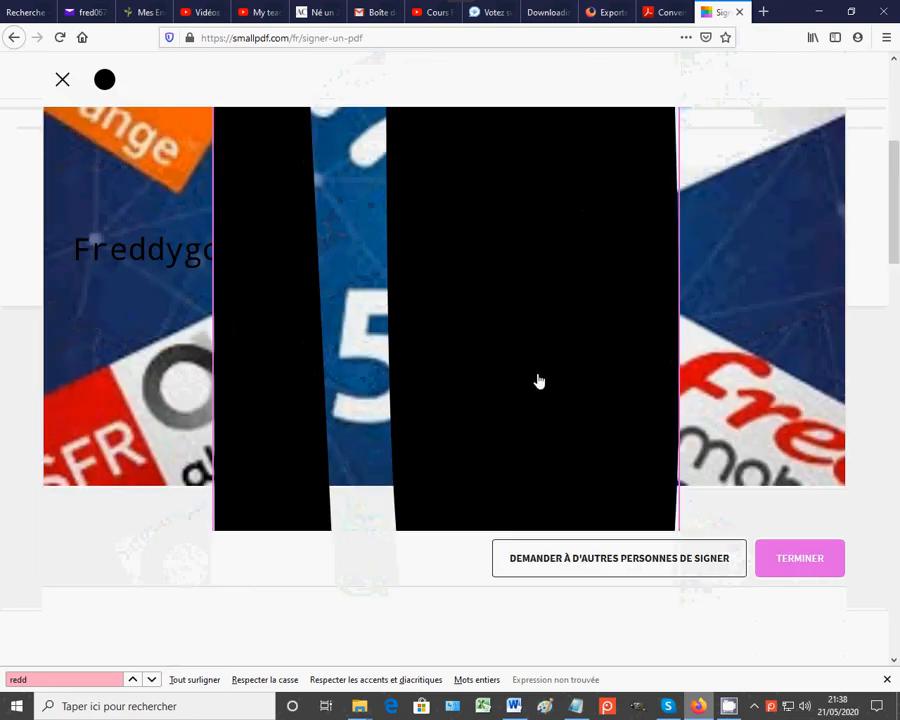
{"action": "scroll", "coordinate": [526, 368], "scroll_direction": "down", "scroll_amount": 2}
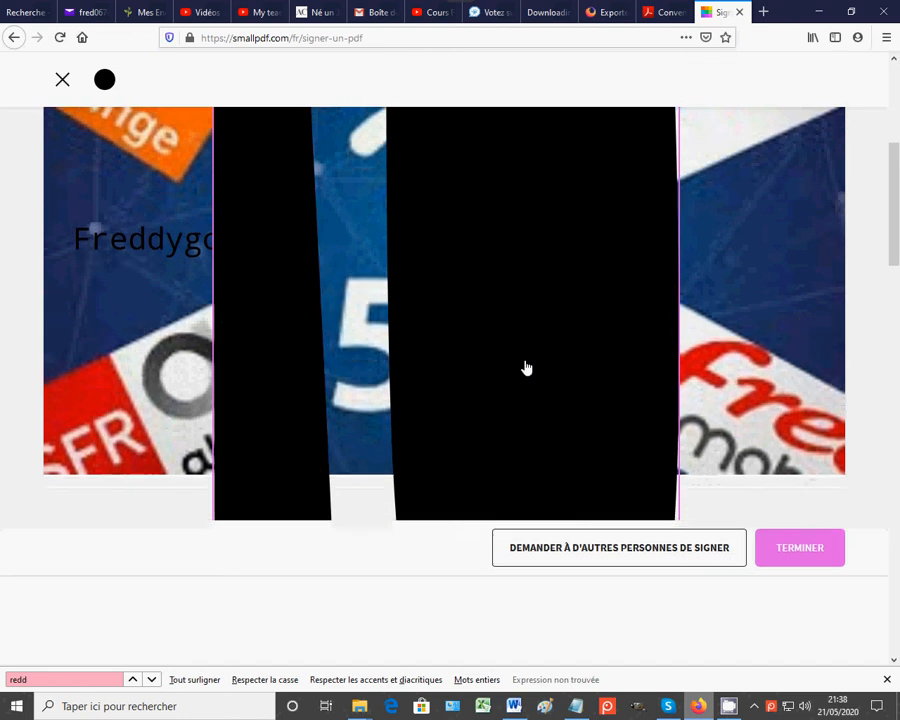
{"action": "scroll", "coordinate": [526, 368], "scroll_direction": "up", "scroll_amount": 7}
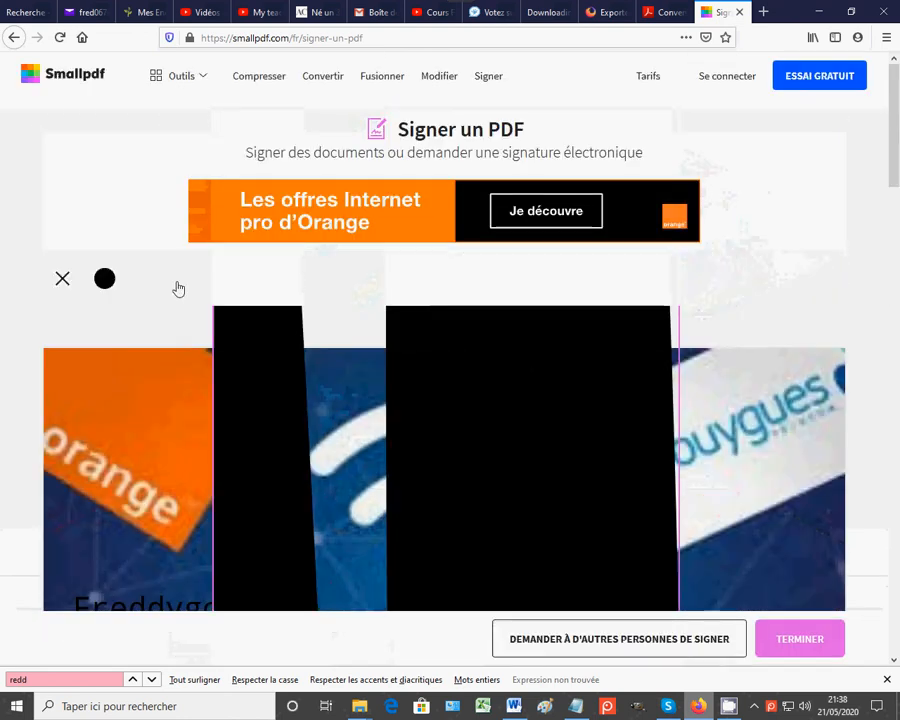
{"action": "left_click", "coordinate": [62, 280]}
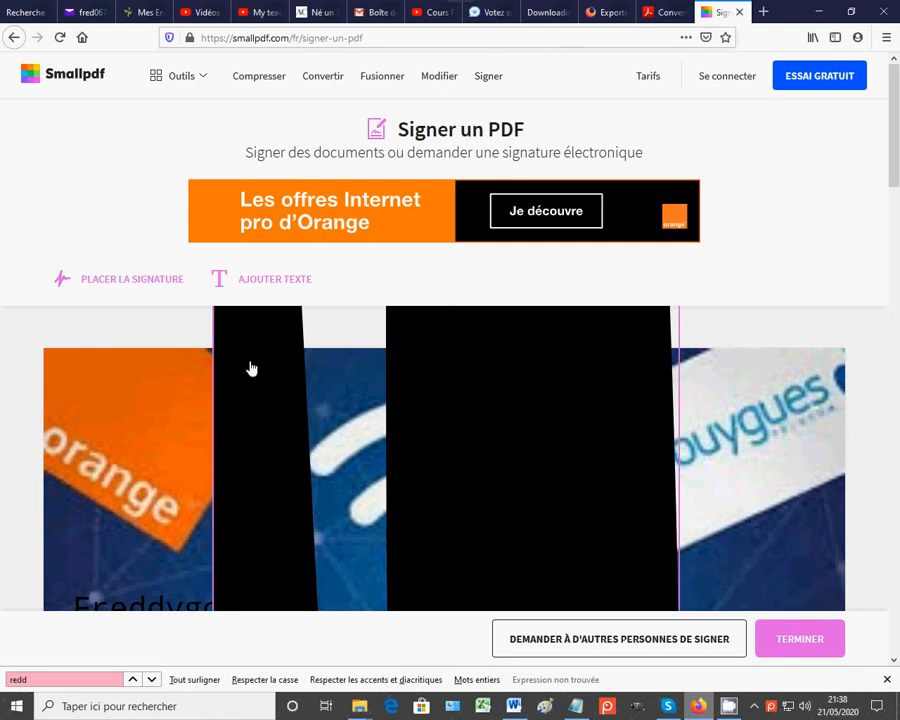
{"action": "left_click", "coordinate": [252, 362]}
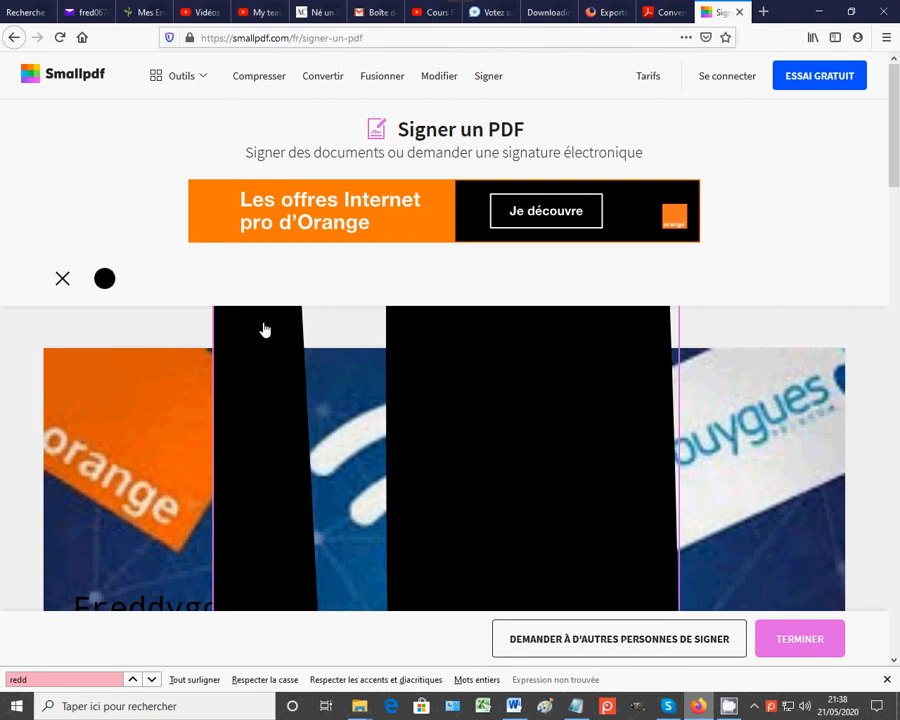
{"action": "scroll", "coordinate": [256, 354], "scroll_direction": "down", "scroll_amount": 4}
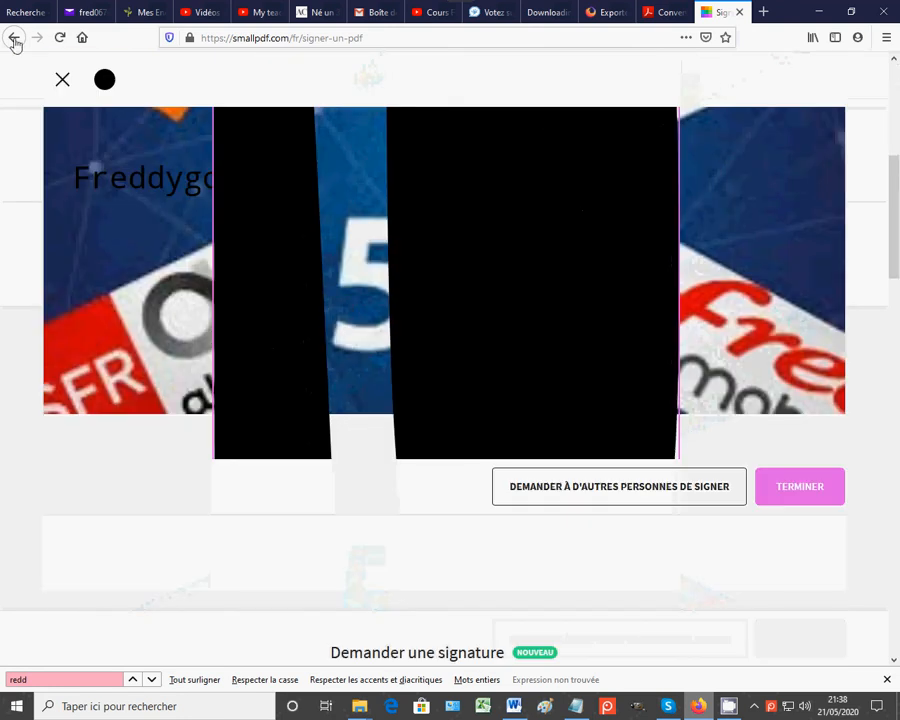
Step: Leave the current signing page, discarding its edits, and reopen Smallpdf's PDF signing tool from the Google results
{"action": "left_click", "coordinate": [14, 41]}
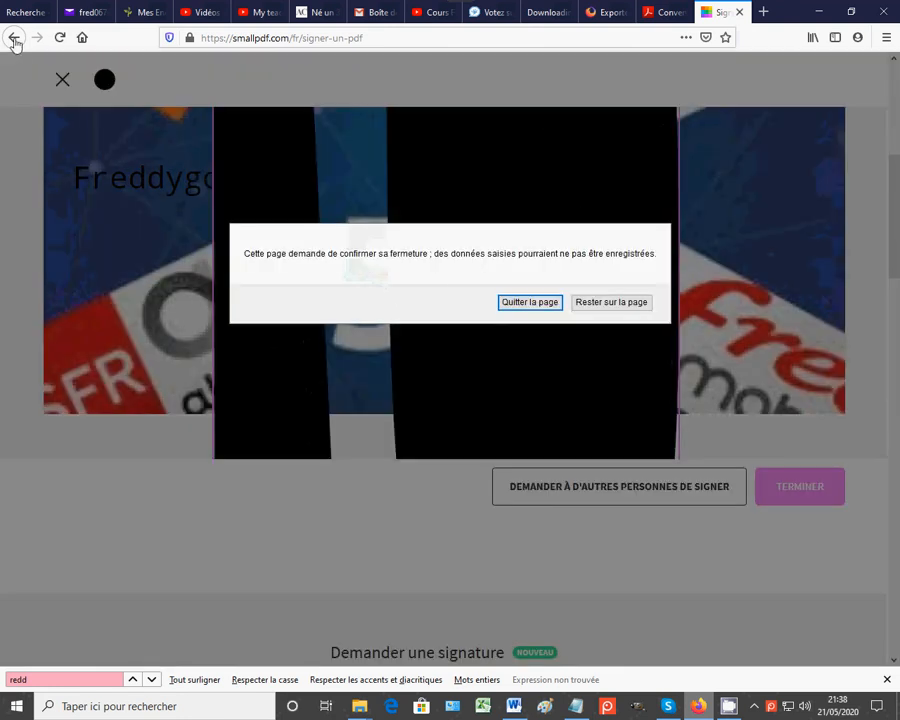
{"action": "left_click", "coordinate": [529, 302]}
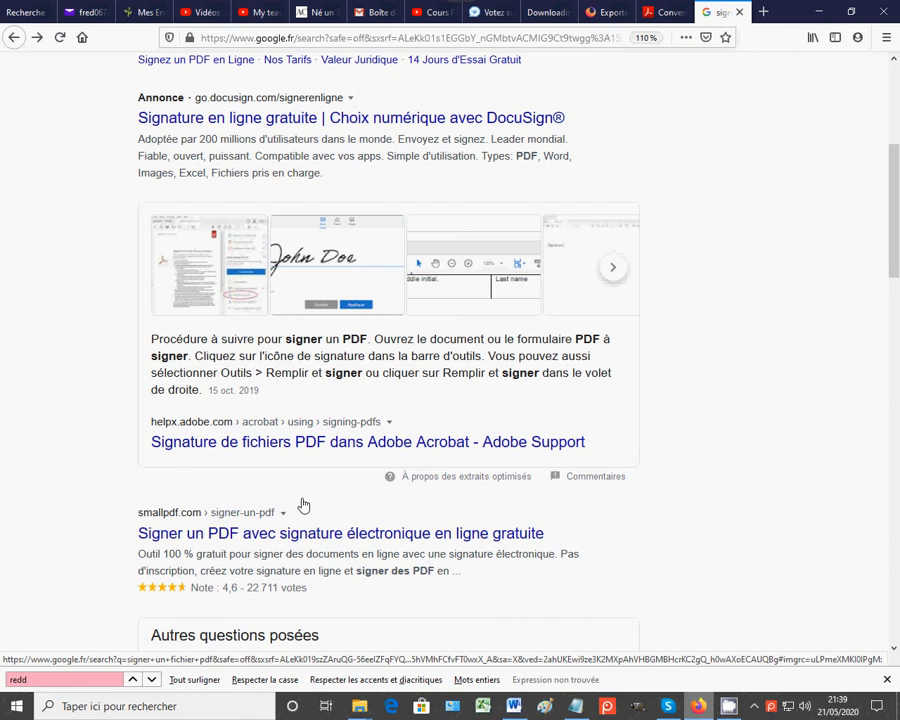
{"action": "left_click", "coordinate": [288, 540]}
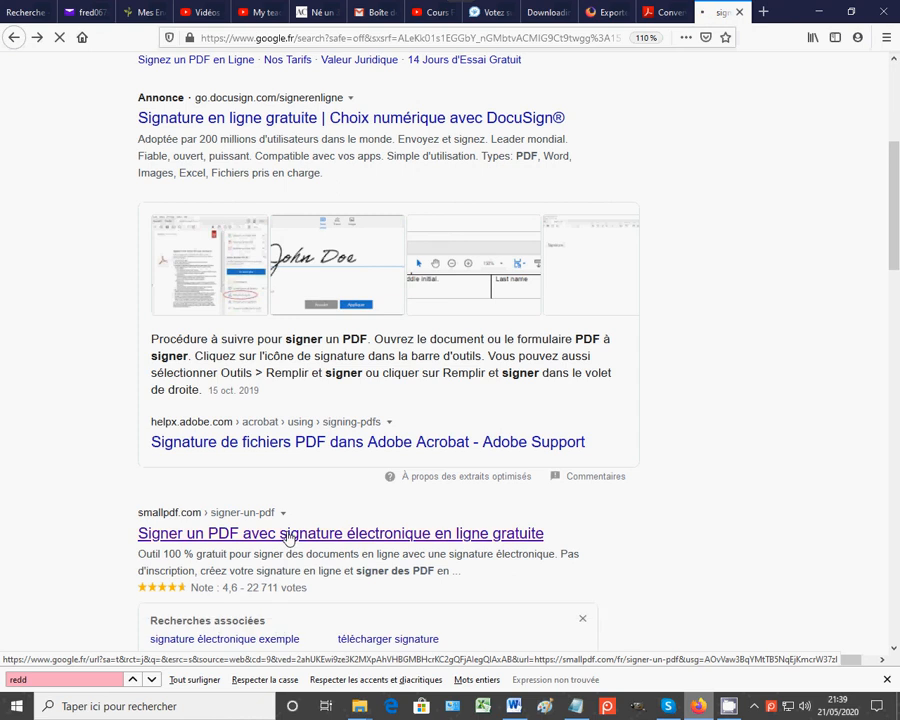
{"action": "left_click", "coordinate": [288, 533]}
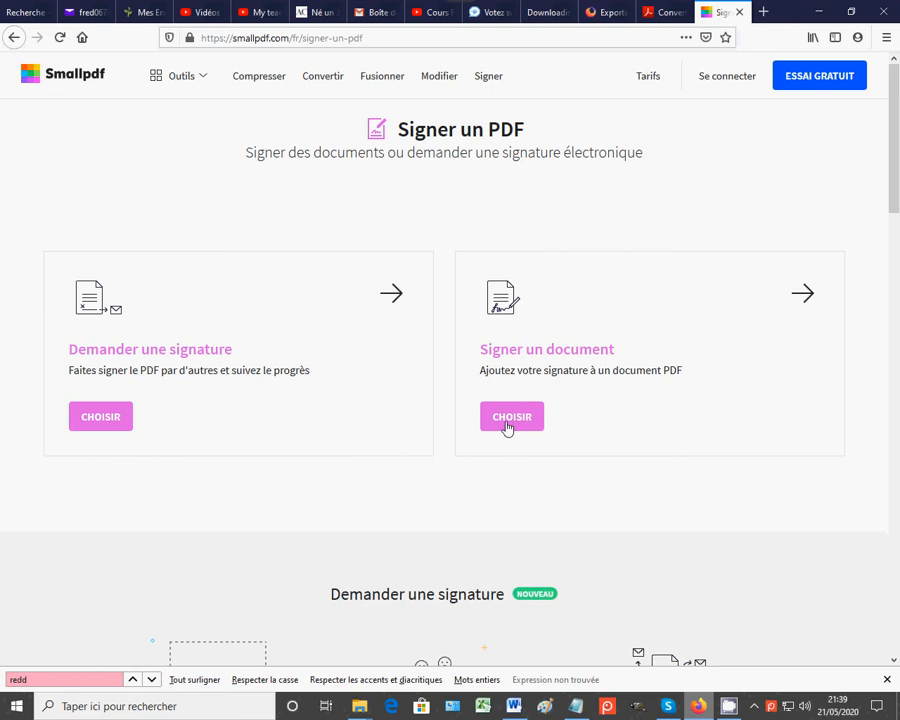
Step: Choose to sign a document and load the PDF "5 G" from the Documents folder inside Téléchargements
{"action": "left_click", "coordinate": [510, 422]}
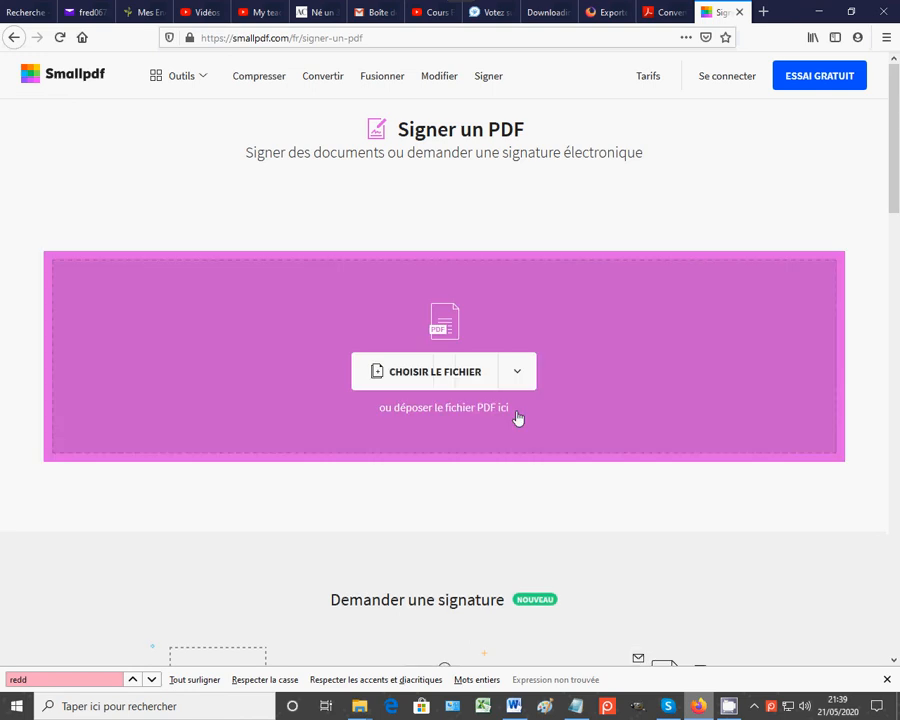
{"action": "left_click", "coordinate": [443, 385]}
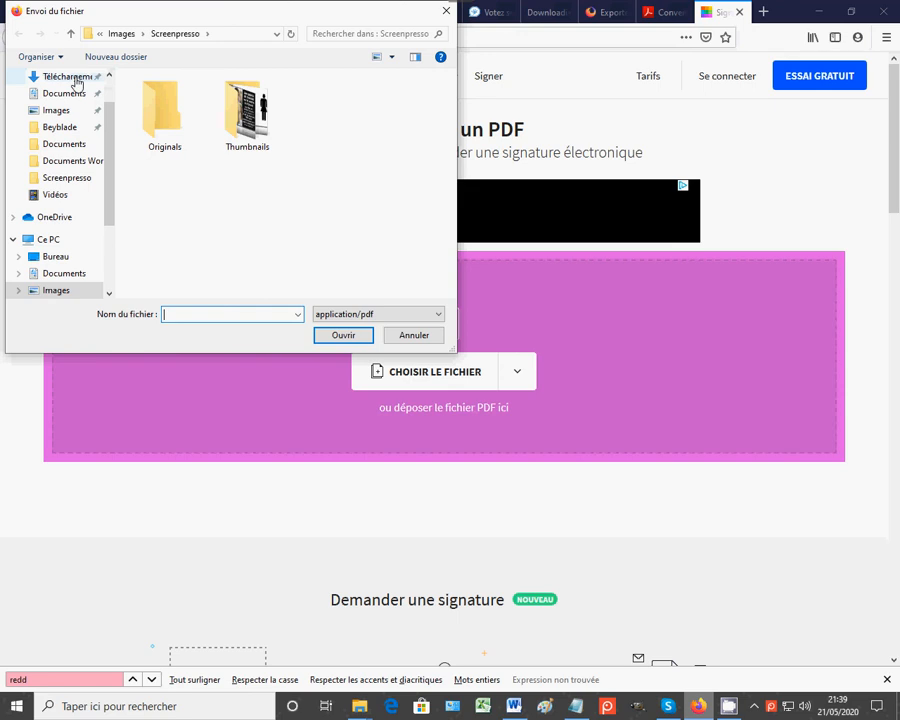
{"action": "left_click", "coordinate": [77, 82]}
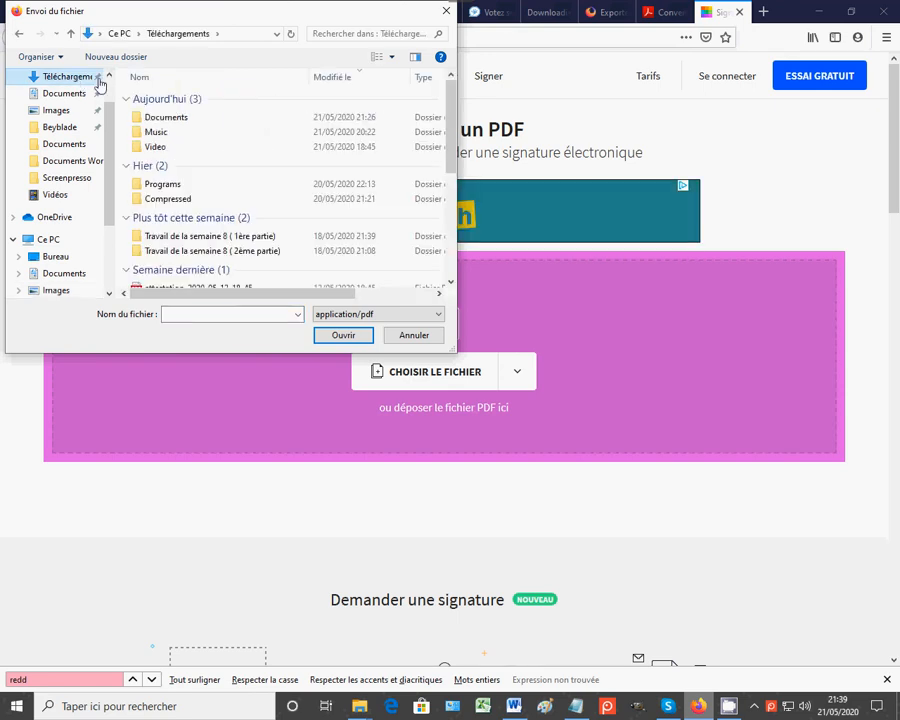
{"action": "double_click", "coordinate": [152, 117]}
{"action": "left_click", "coordinate": [150, 97]}
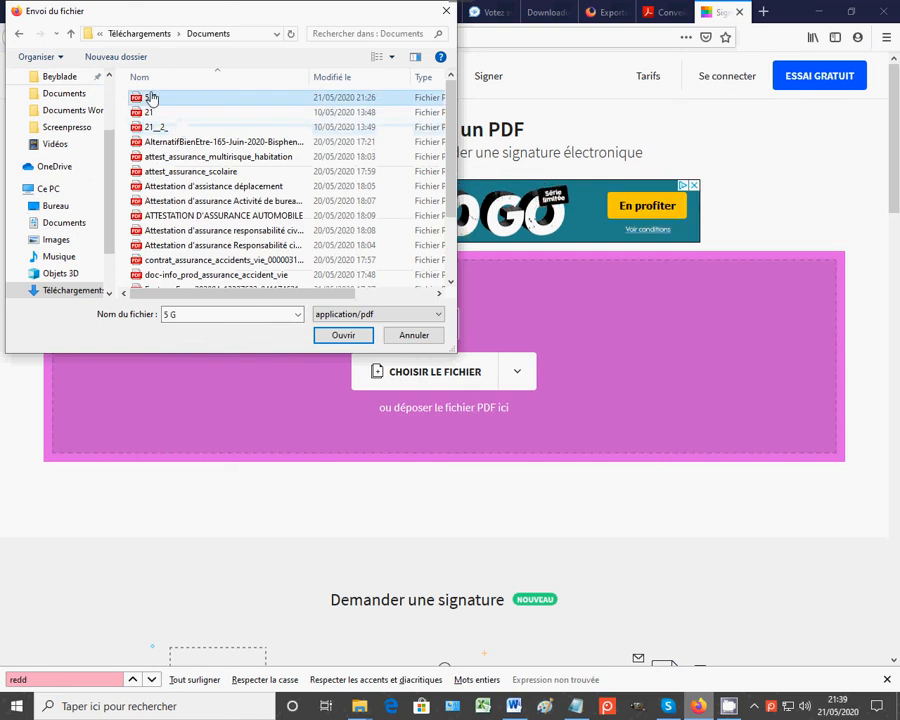
{"action": "left_click", "coordinate": [361, 339]}
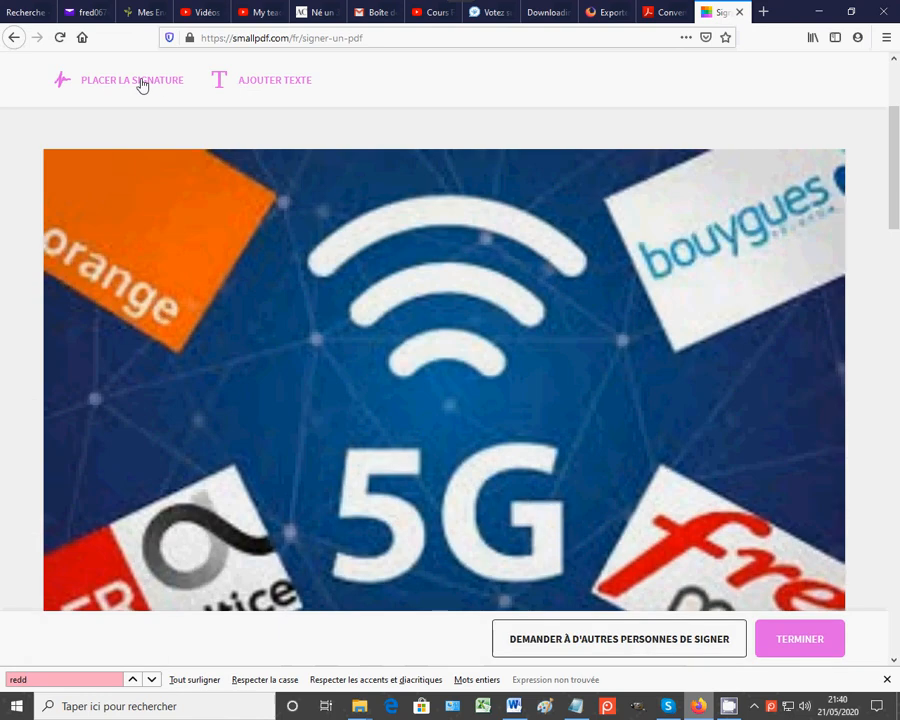
Step: Start placing a signature with the camera option and refuse smallpdf.com access to the webcam
{"action": "left_click", "coordinate": [139, 86]}
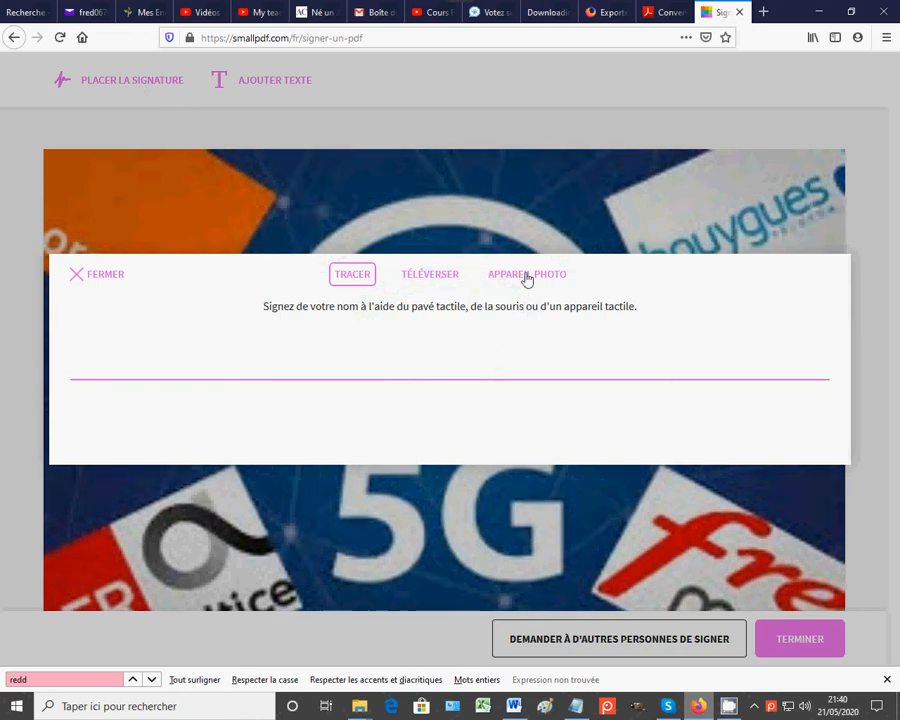
{"action": "left_click", "coordinate": [527, 276]}
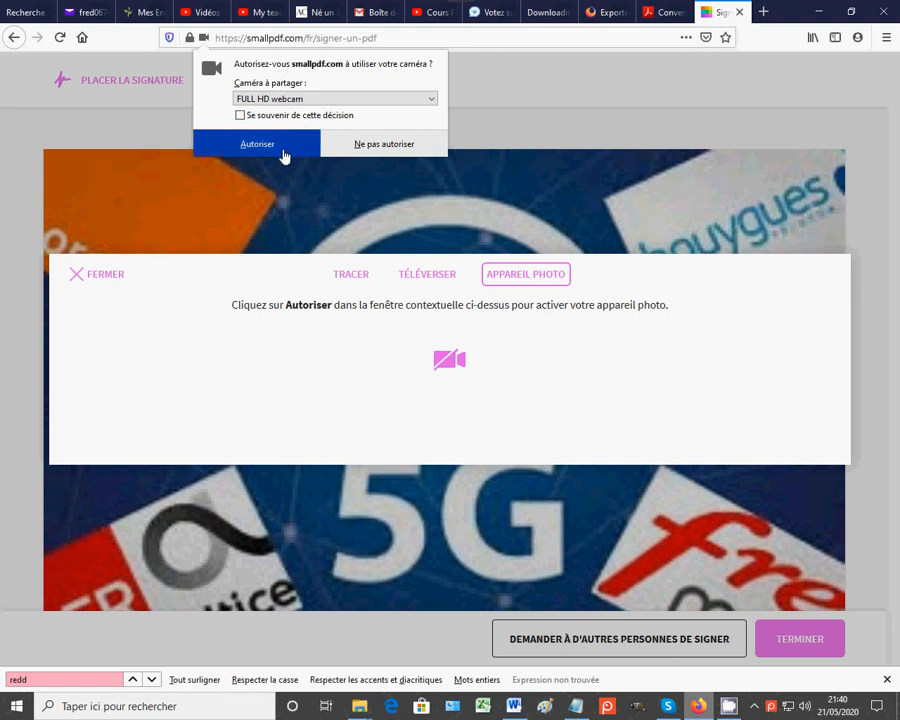
{"action": "left_click", "coordinate": [380, 146]}
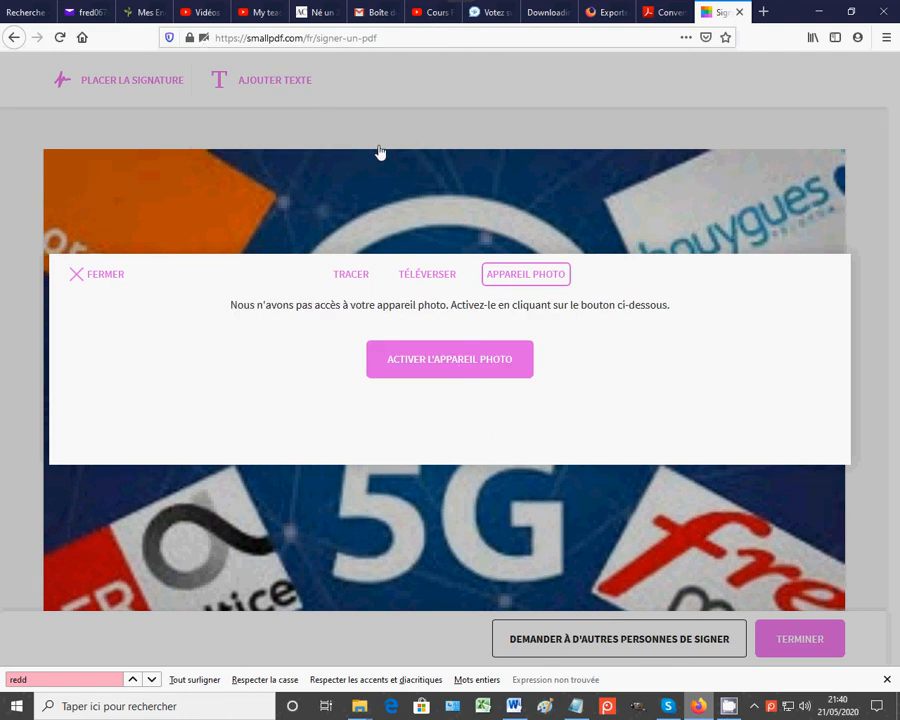
{"action": "mouse_move", "coordinate": [471, 8]}
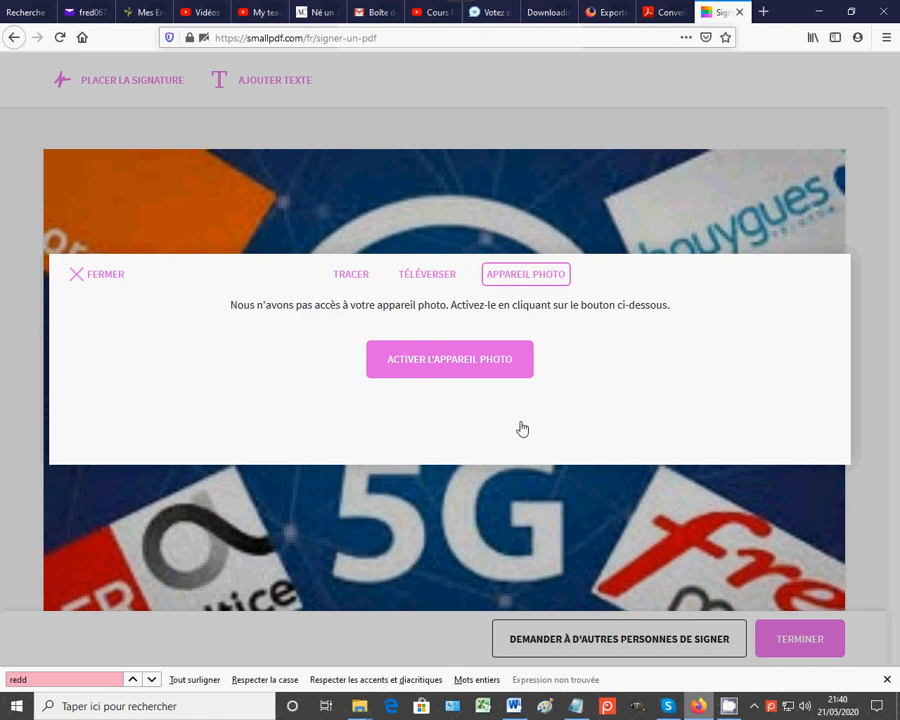
Step: Upload the image "12 aliments riches en fer" from the Screenpresso folder in Images as the signature, then save and use it
{"action": "left_click", "coordinate": [426, 280]}
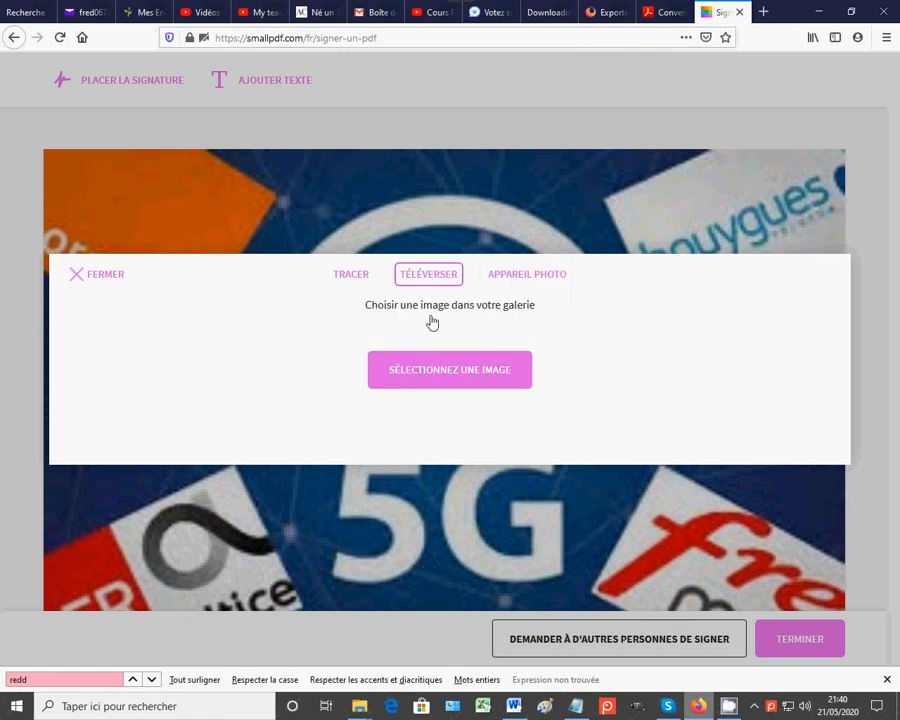
{"action": "left_click", "coordinate": [447, 378]}
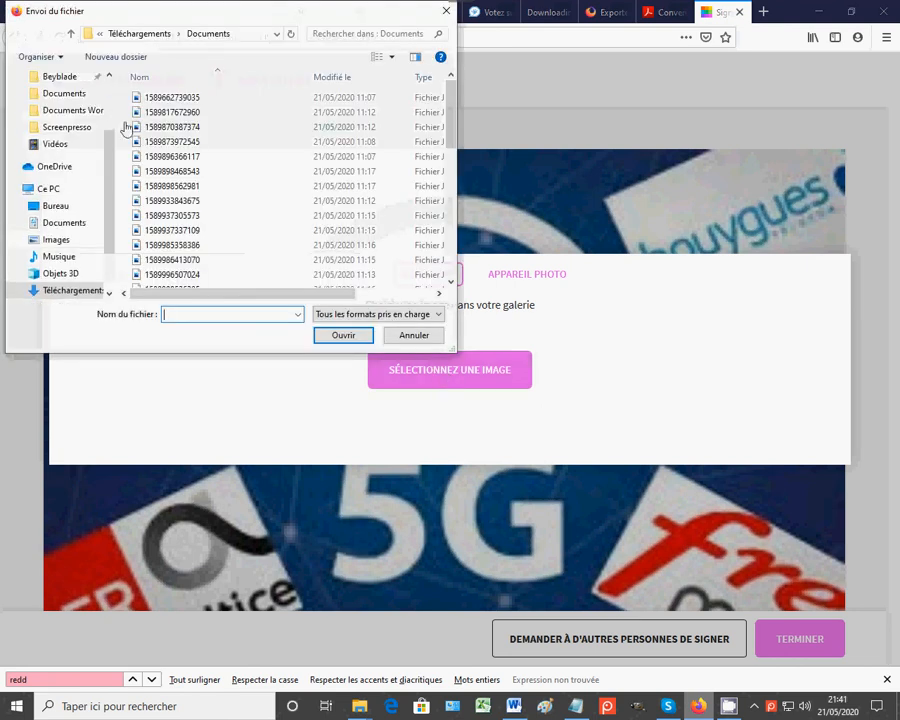
{"action": "left_click", "coordinate": [58, 240]}
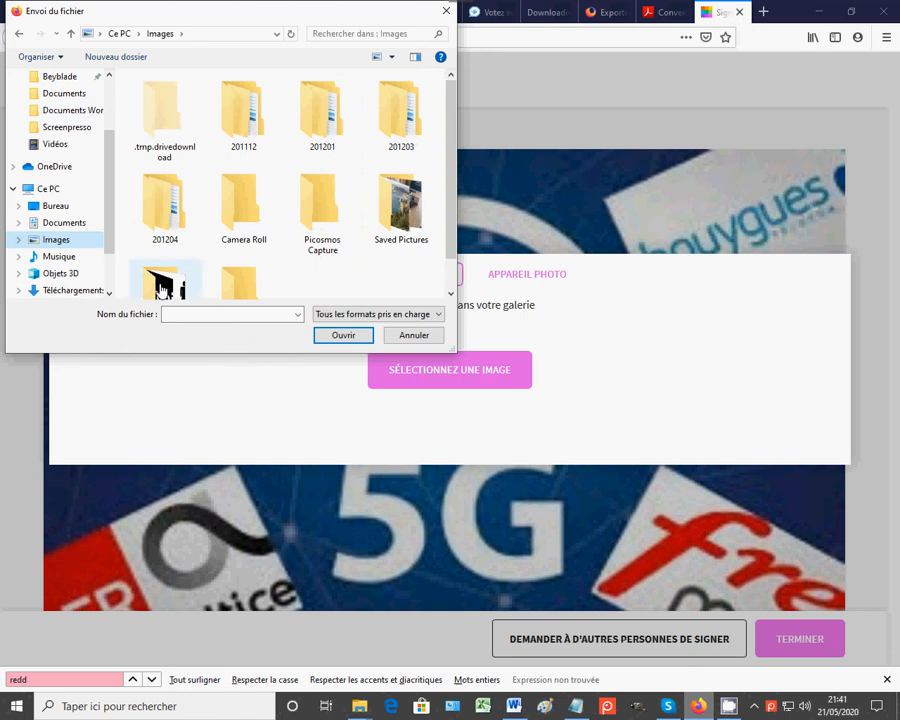
{"action": "scroll", "coordinate": [163, 285], "scroll_direction": "down", "scroll_amount": 1}
{"action": "double_click", "coordinate": [162, 282]}
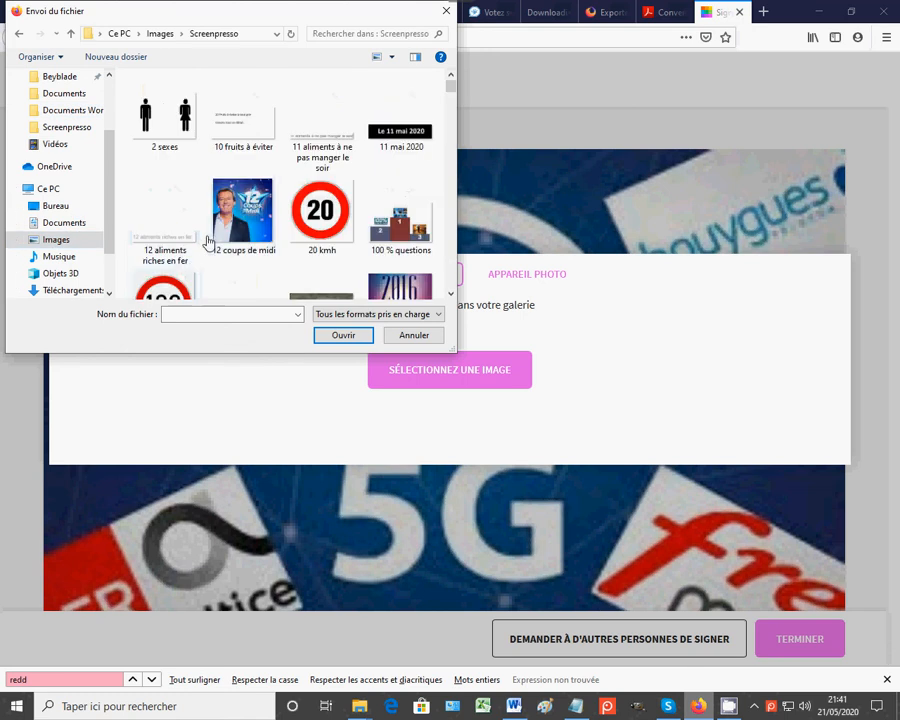
{"action": "scroll", "coordinate": [247, 247], "scroll_direction": "down", "scroll_amount": 2}
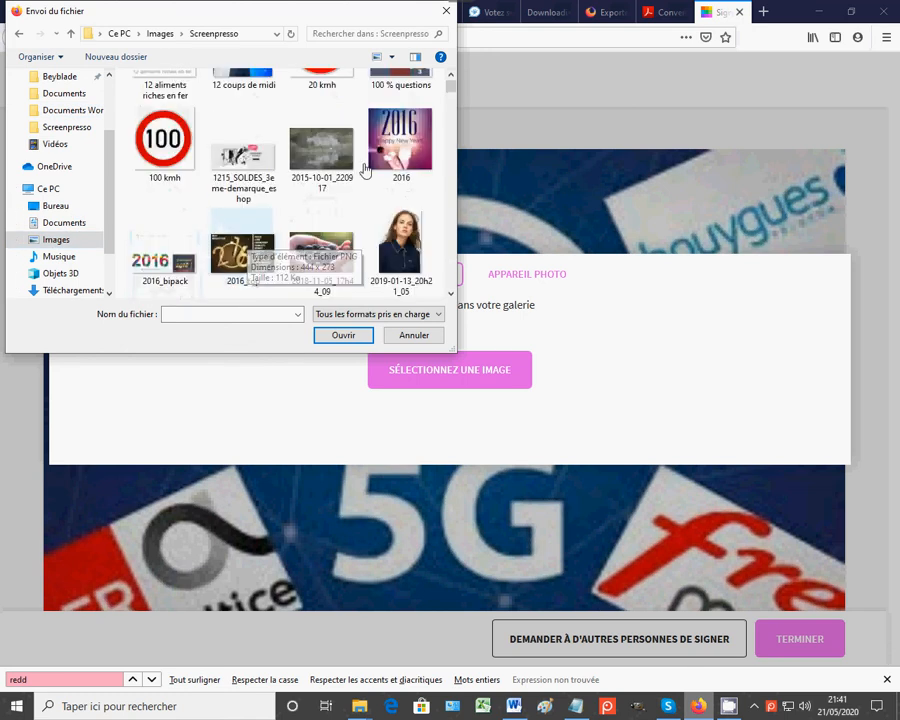
{"action": "scroll", "coordinate": [454, 90], "scroll_direction": "up", "scroll_amount": 2}
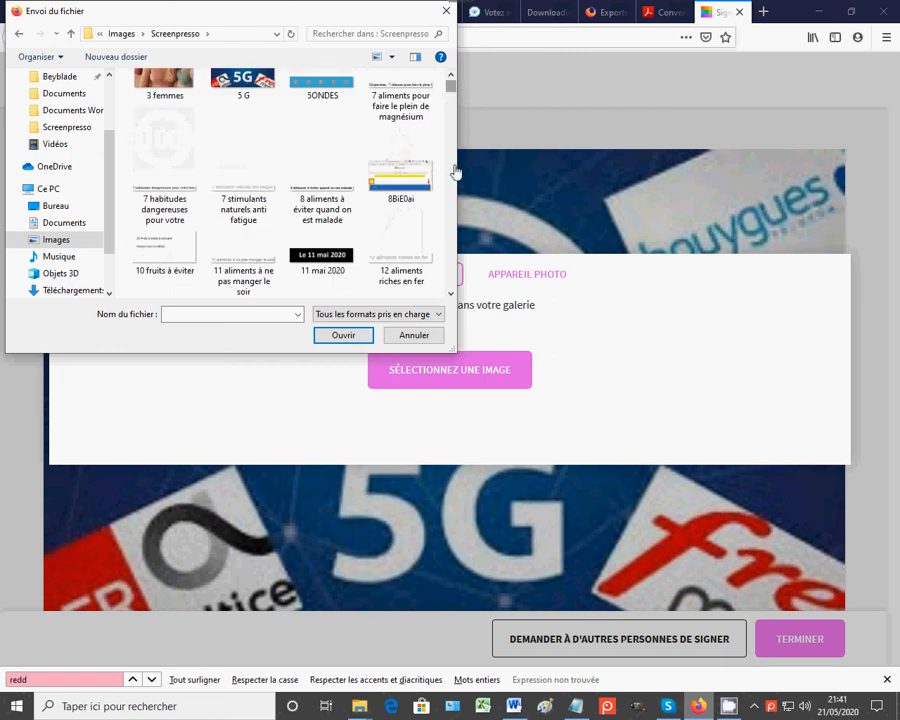
{"action": "left_click", "coordinate": [403, 265]}
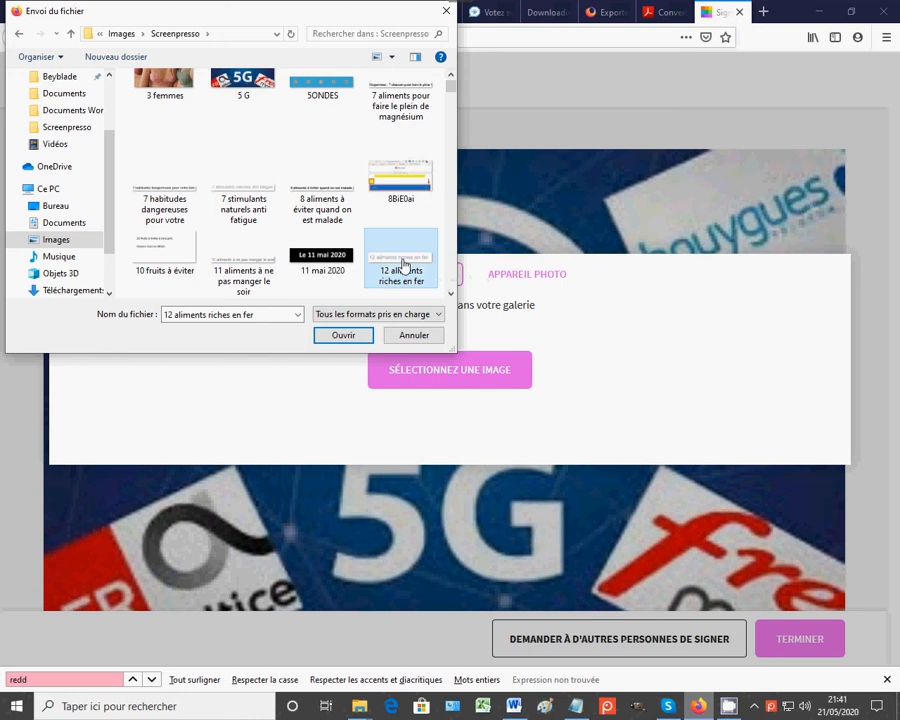
{"action": "left_click", "coordinate": [344, 336]}
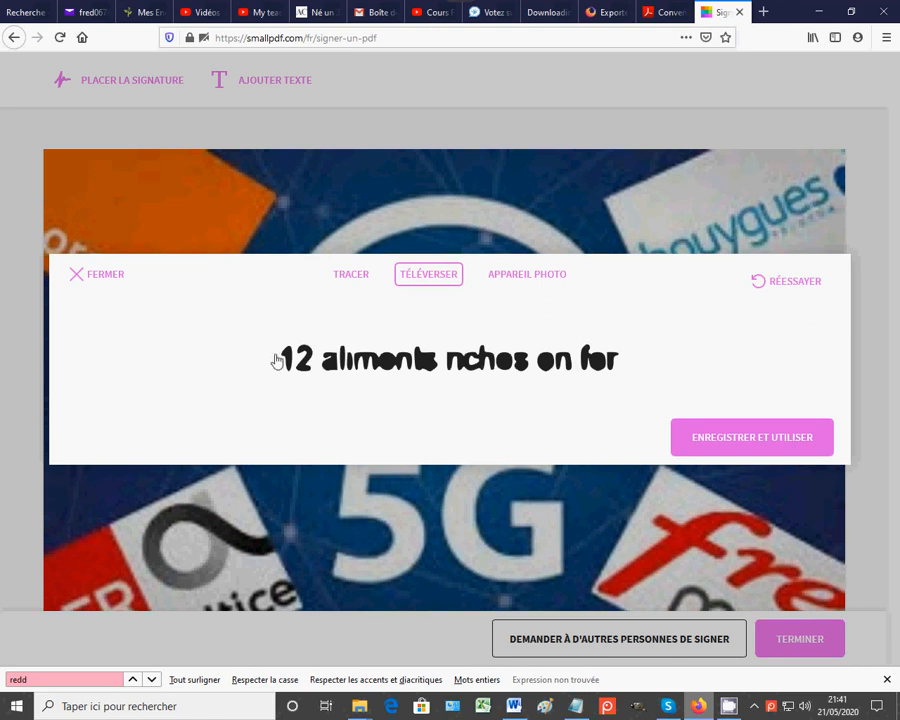
{"action": "left_click", "coordinate": [760, 448]}
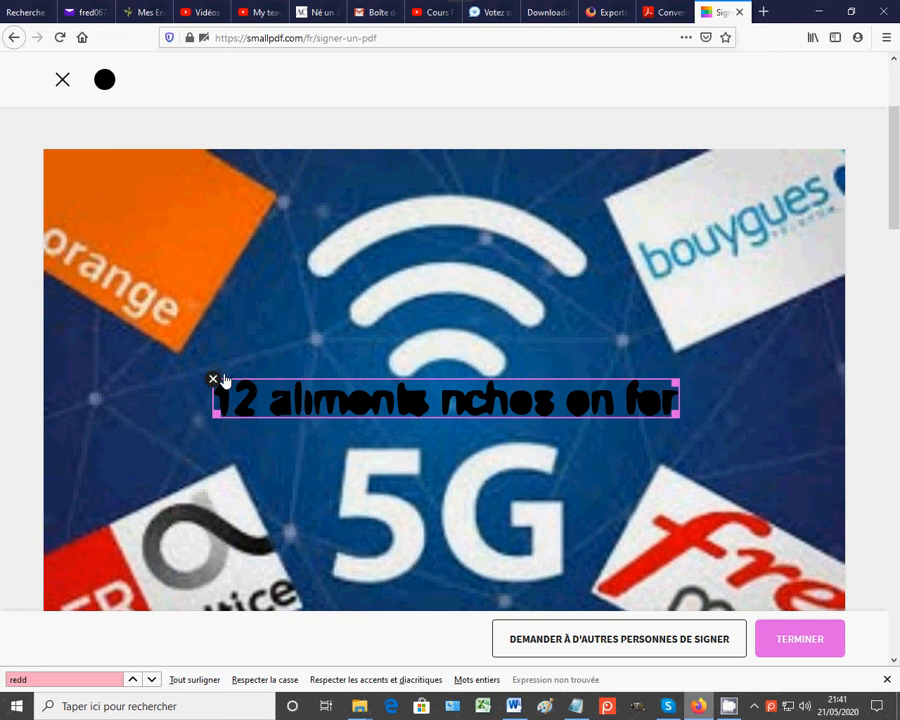
Step: Move the signature to the page's left edge just above the 5G lettering and finish signing the document
{"action": "mouse_move", "coordinate": [237, 385]}
{"action": "left_mouse_down"}
{"action": "mouse_move", "coordinate": [169, 354]}
{"action": "mouse_move", "coordinate": [80, 370]}
{"action": "mouse_move", "coordinate": [35, 405]}
{"action": "mouse_move", "coordinate": [71, 401]}
{"action": "left_mouse_up"}
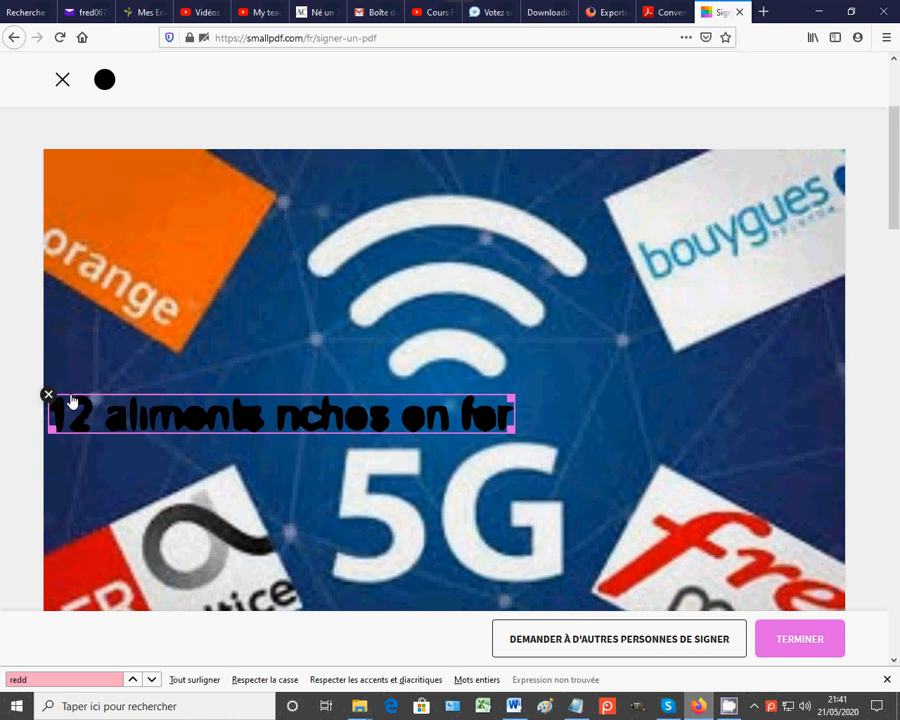
{"action": "left_click", "coordinate": [257, 360]}
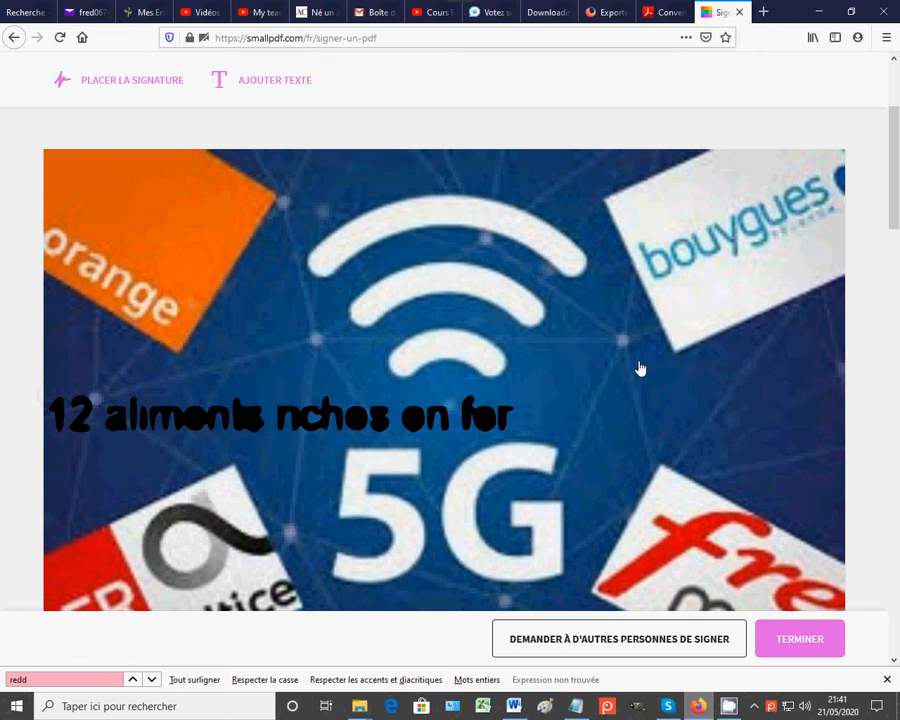
{"action": "scroll", "coordinate": [738, 418], "scroll_direction": "up", "scroll_amount": 3}
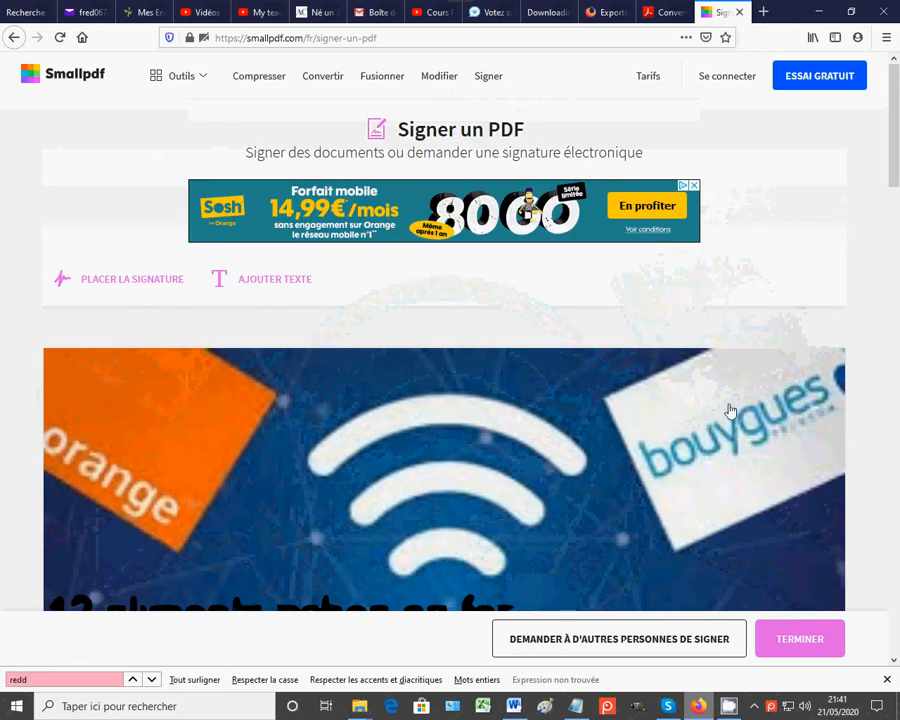
{"action": "scroll", "coordinate": [596, 396], "scroll_direction": "down", "scroll_amount": 8}
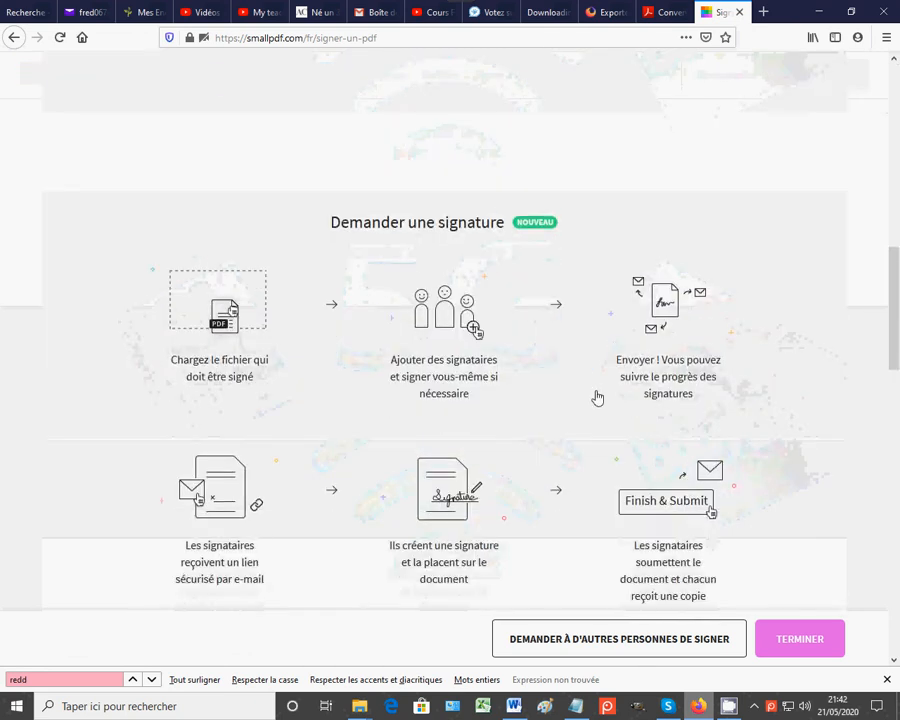
{"action": "scroll", "coordinate": [596, 394], "scroll_direction": "up", "scroll_amount": 6}
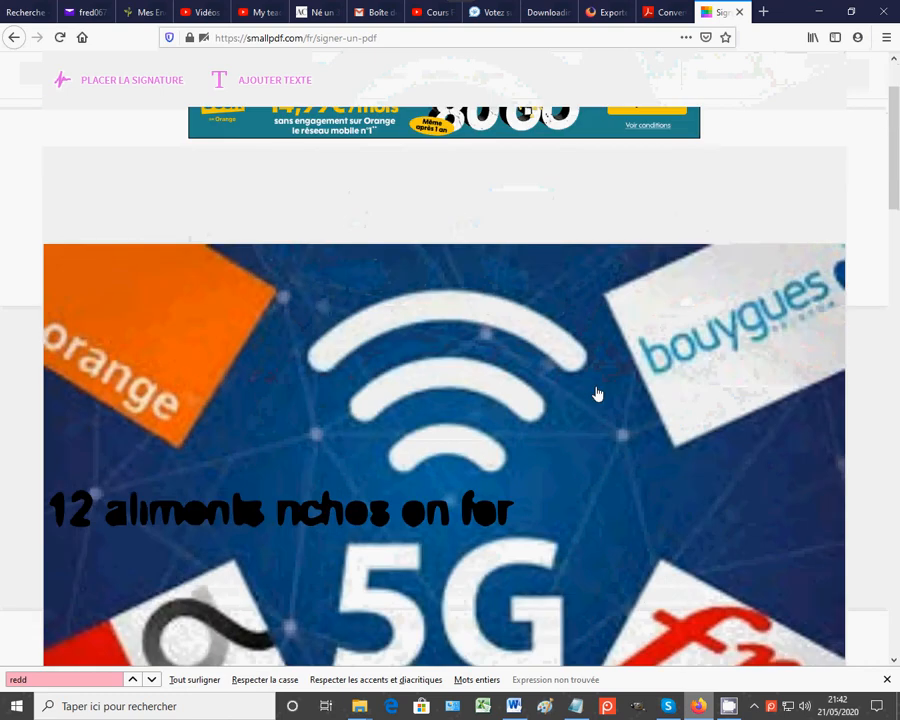
{"action": "scroll", "coordinate": [620, 390], "scroll_direction": "down", "scroll_amount": 3}
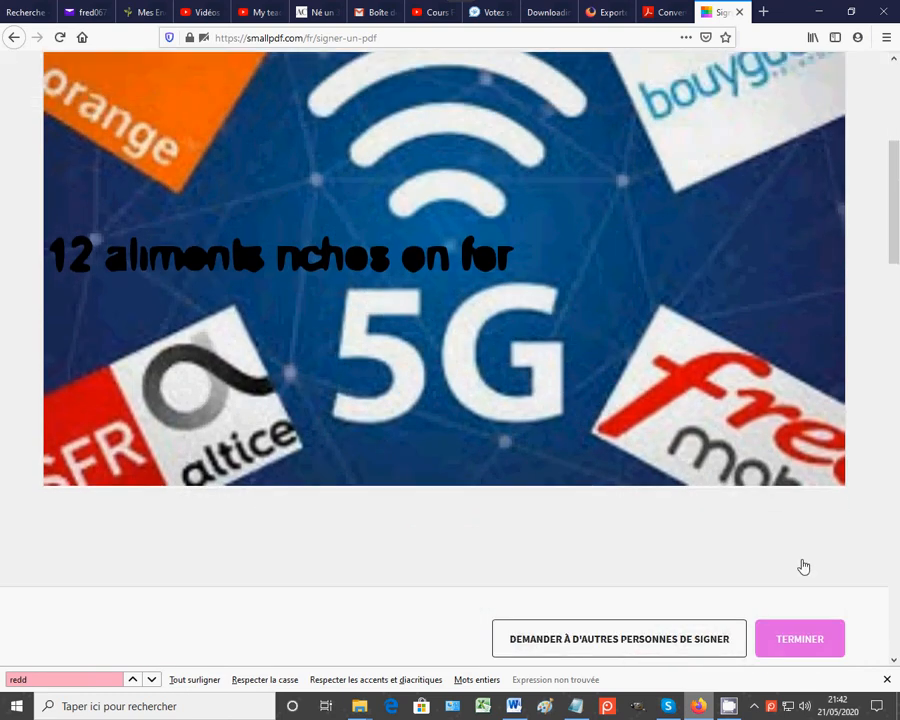
{"action": "left_click", "coordinate": [797, 566]}
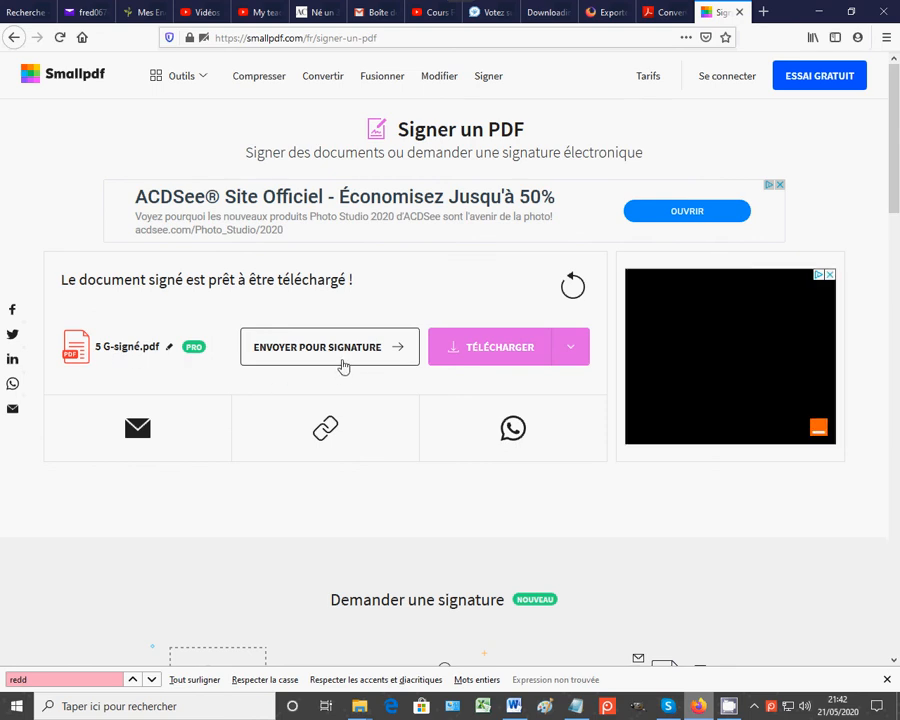
Step: Open the form for sending the document for signature and go through its sender name and e-mail and recipient e-mail fields
{"action": "left_click", "coordinate": [400, 354]}
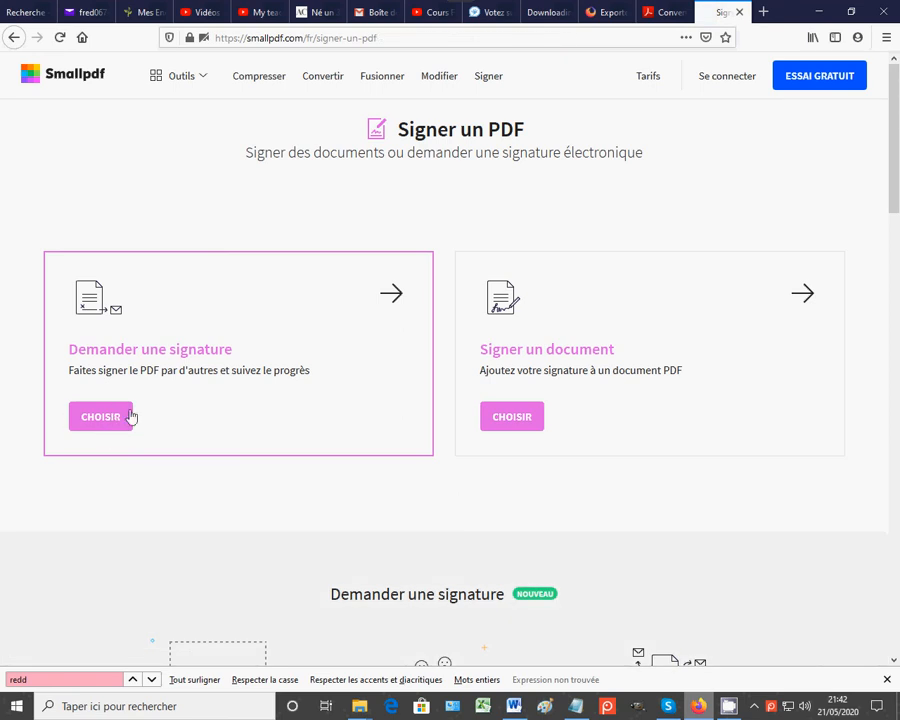
{"action": "left_click", "coordinate": [100, 416]}
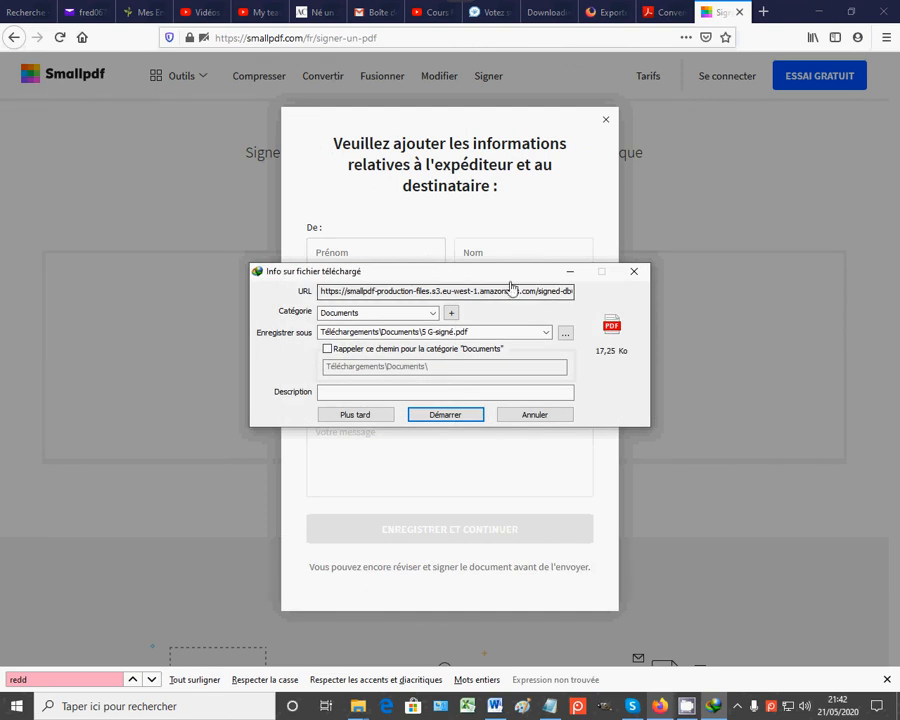
{"action": "left_click", "coordinate": [556, 254]}
{"action": "left_click_drag", "start_coordinate": [511, 281], "coordinate": [872, 83]}
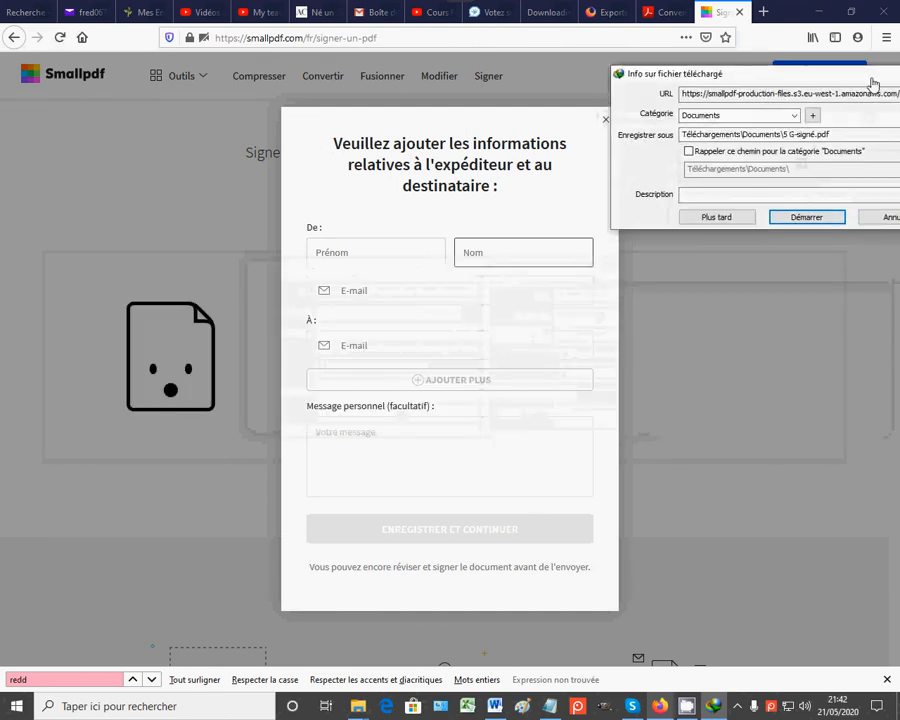
{"action": "left_click", "coordinate": [341, 258]}
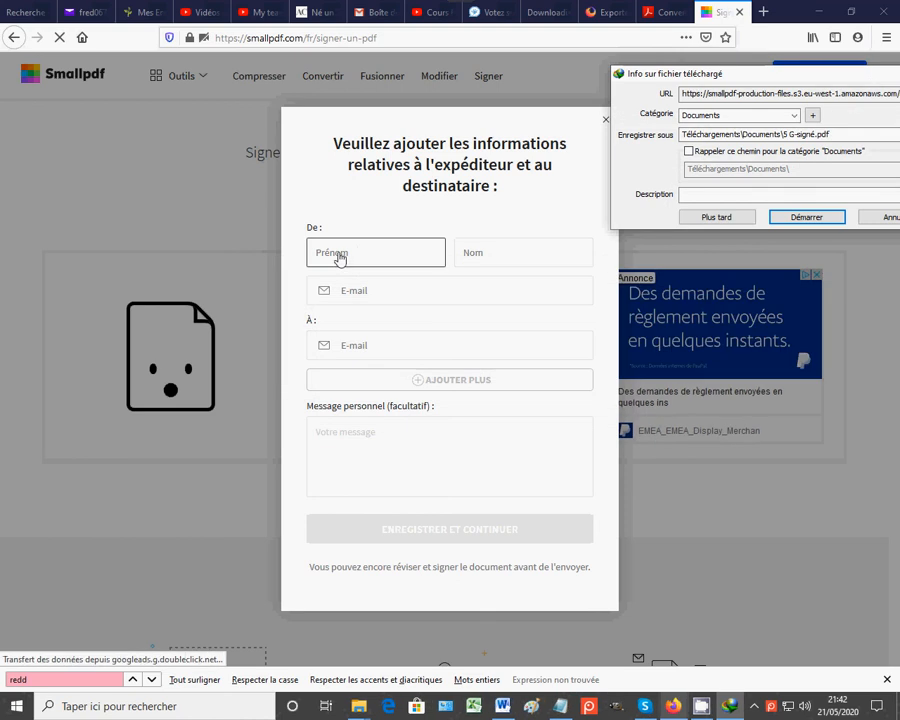
{"action": "left_click", "coordinate": [560, 261]}
{"action": "left_click", "coordinate": [361, 306]}
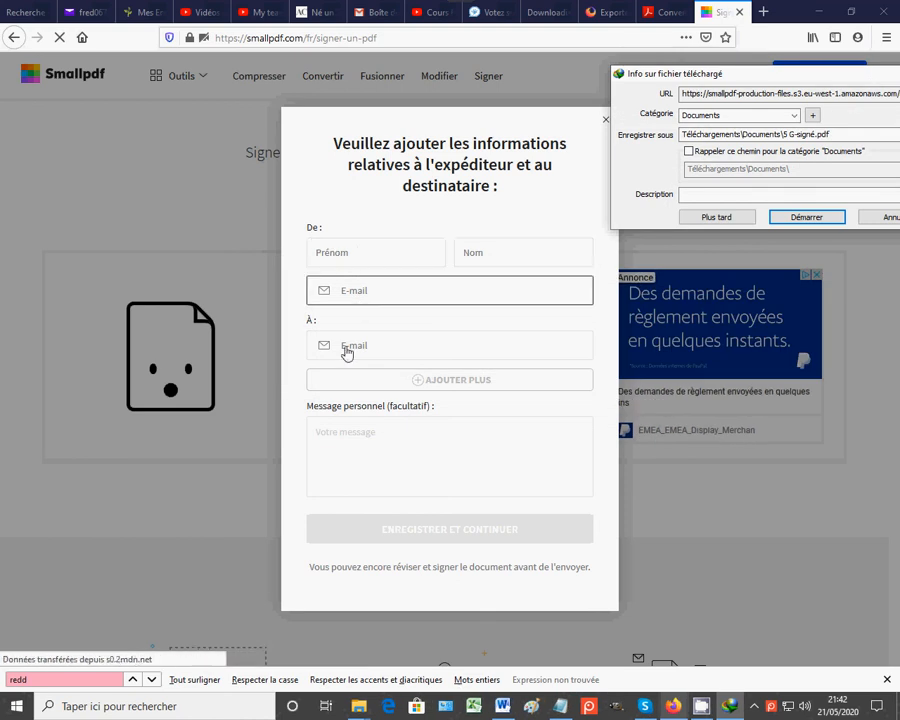
{"action": "left_click", "coordinate": [347, 347]}
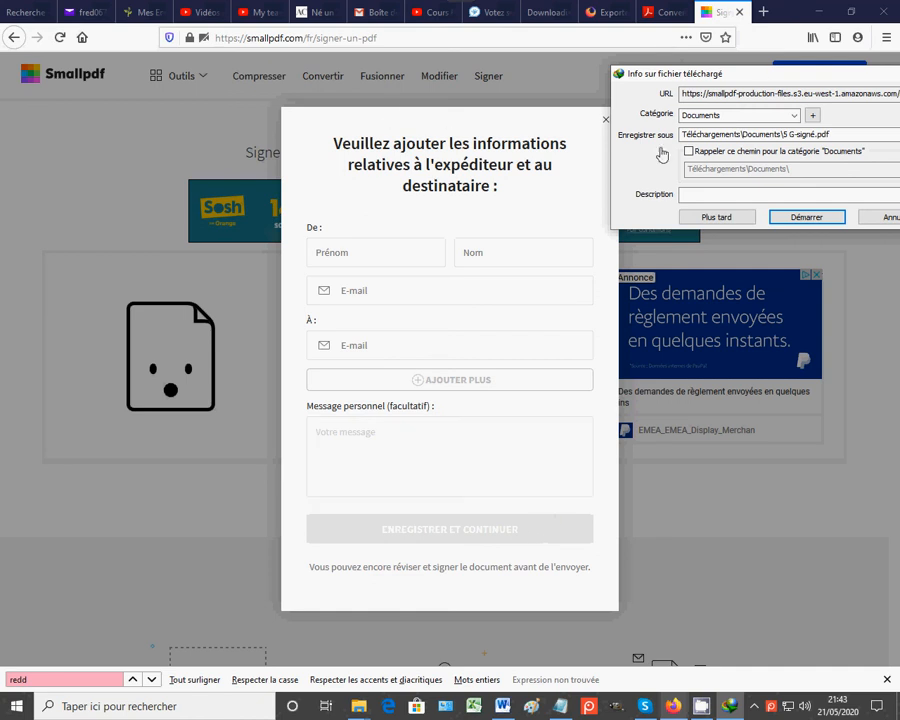
Step: Download "5 G-signé.pdf" to Téléchargements\Documents and close the signature request form
{"action": "left_click_drag", "start_coordinate": [766, 84], "coordinate": [503, 77]}
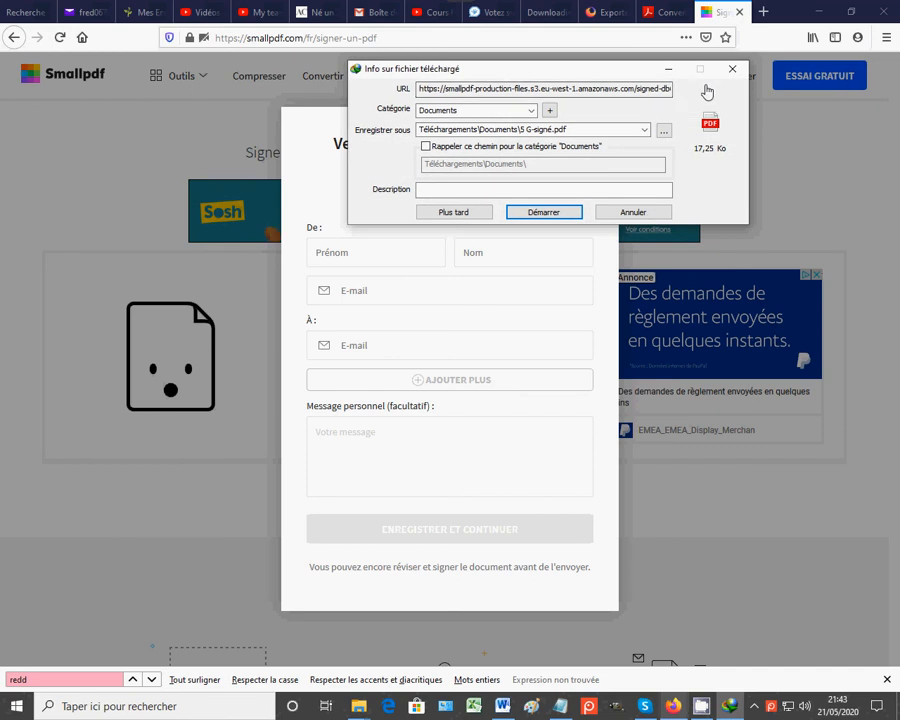
{"action": "left_click", "coordinate": [550, 218]}
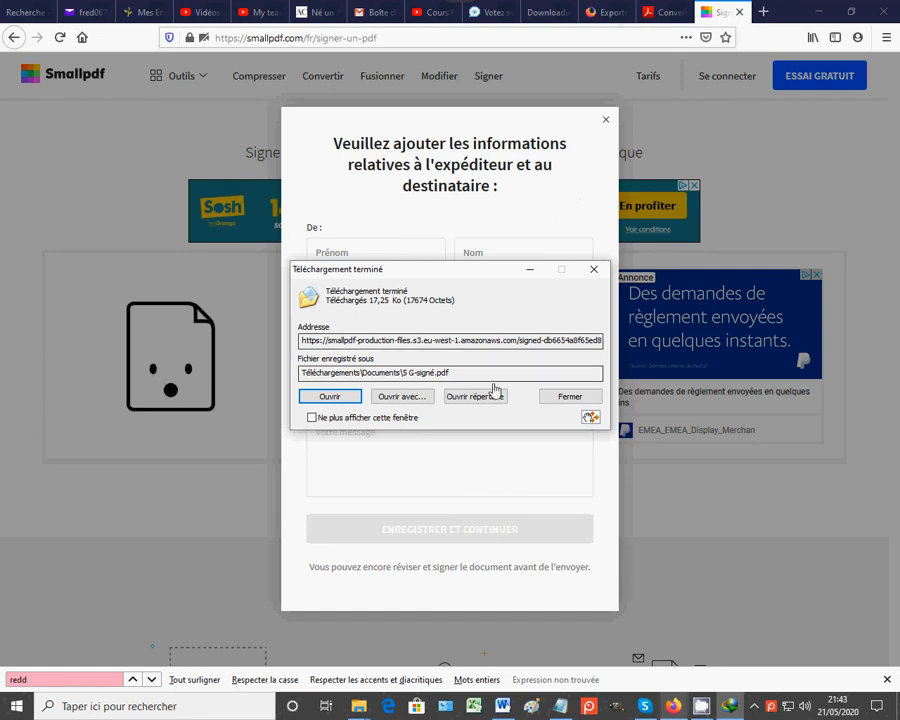
{"action": "left_click", "coordinate": [570, 397]}
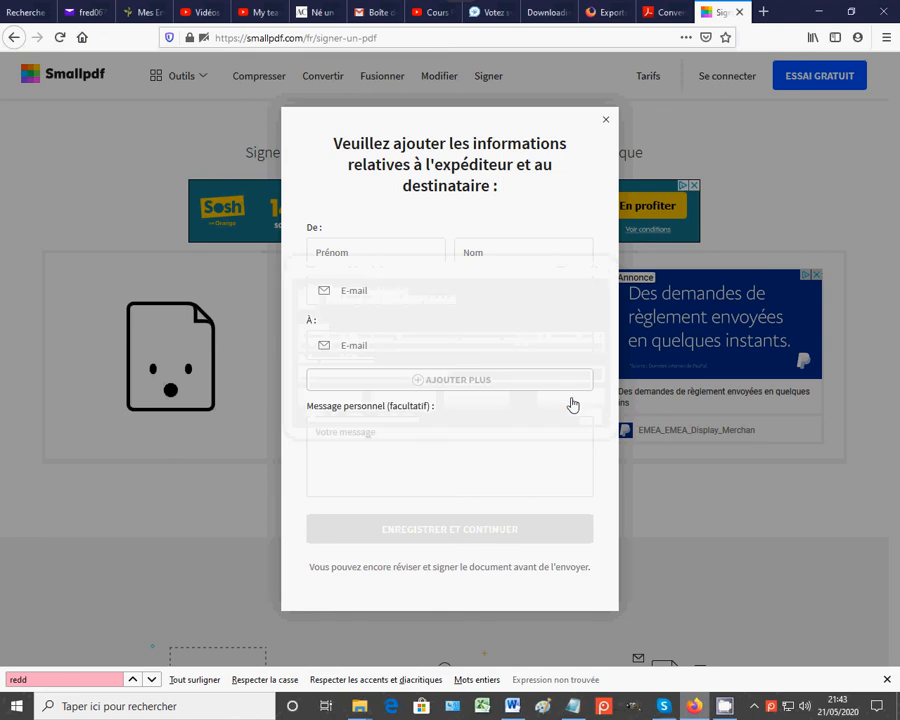
{"action": "left_click", "coordinate": [606, 122]}
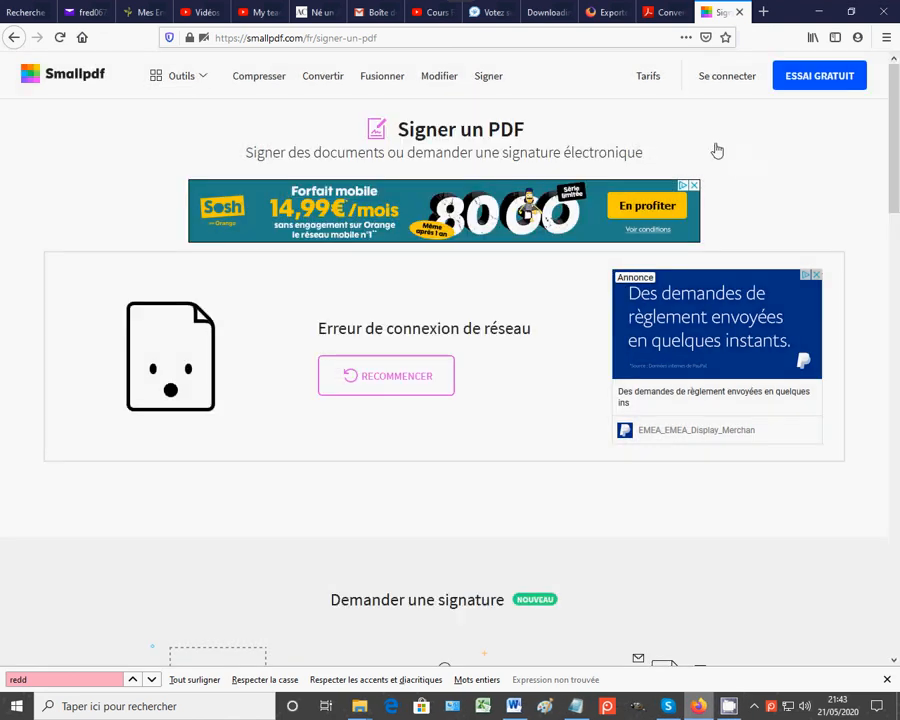
{"action": "scroll", "coordinate": [381, 287], "scroll_direction": "down", "scroll_amount": 3}
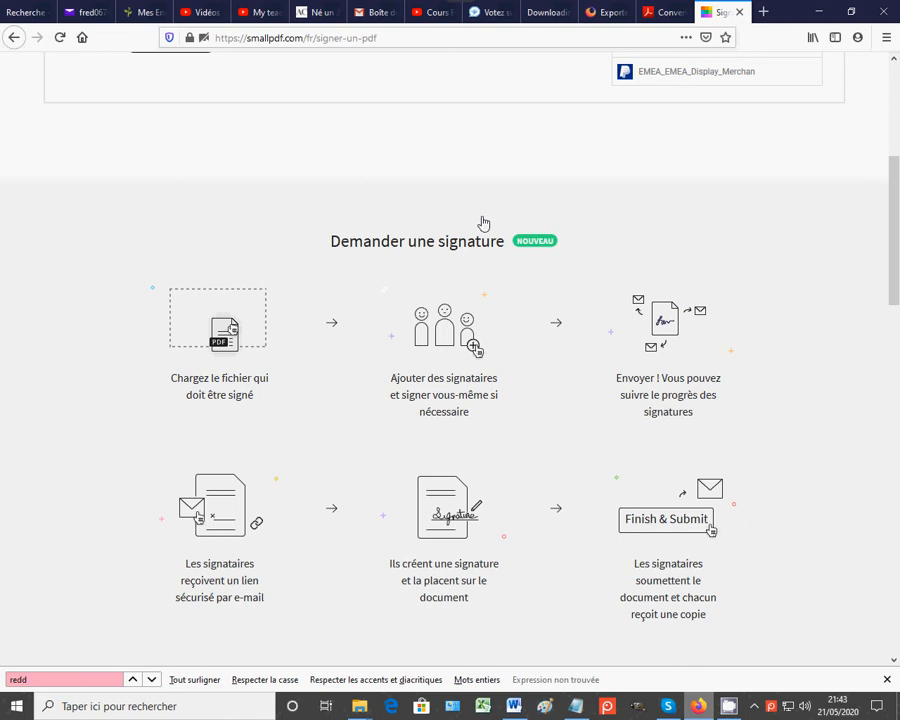
{"action": "scroll", "coordinate": [470, 228], "scroll_direction": "down", "scroll_amount": 2}
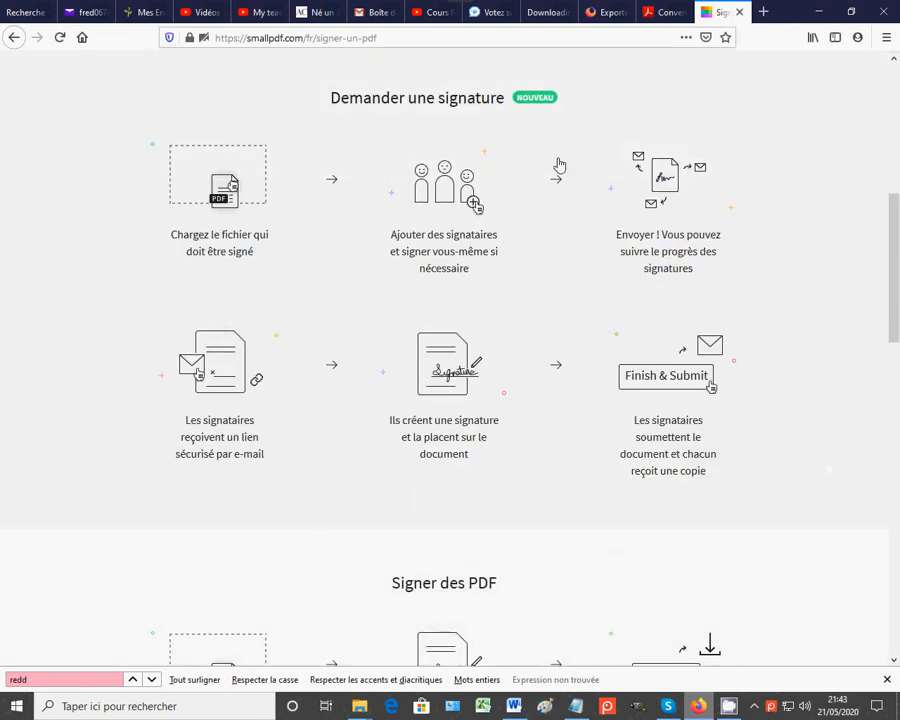
{"action": "scroll", "coordinate": [506, 190], "scroll_direction": "down", "scroll_amount": 3}
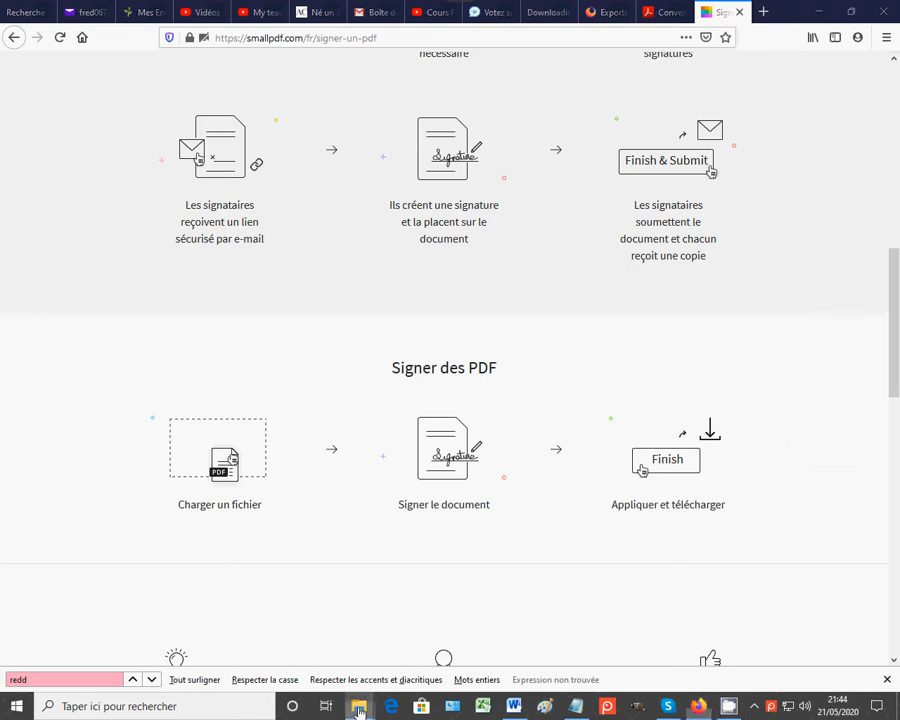
Step: Switch to the Documents folder in File Explorer and open "5 G-signé" with Adobe Acrobat Reader DC
{"action": "mouse_move", "coordinate": [356, 708]}
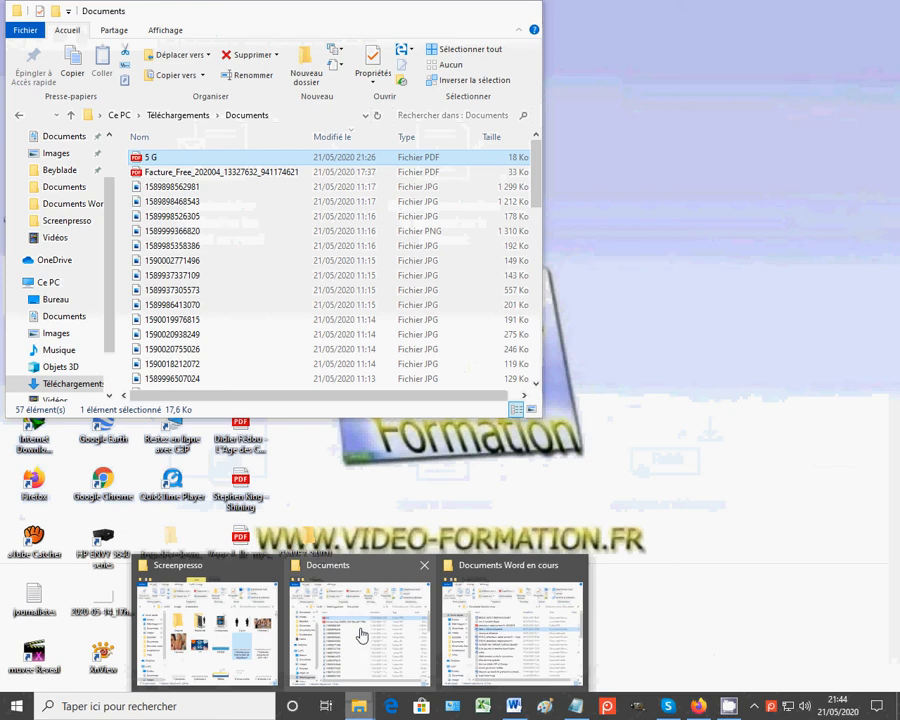
{"action": "left_click", "coordinate": [360, 640]}
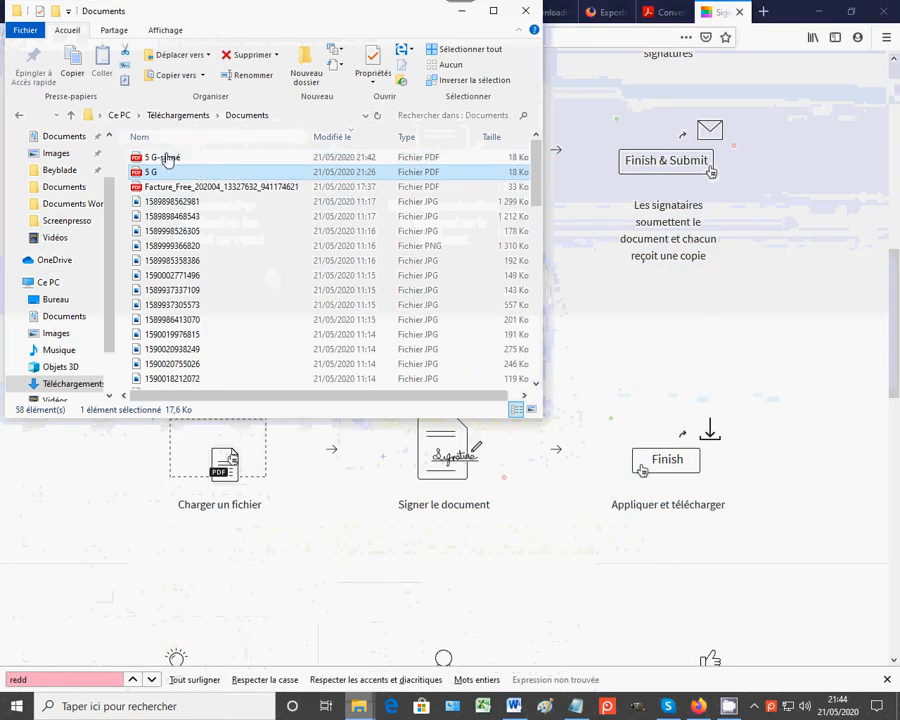
{"action": "left_click", "coordinate": [166, 160]}
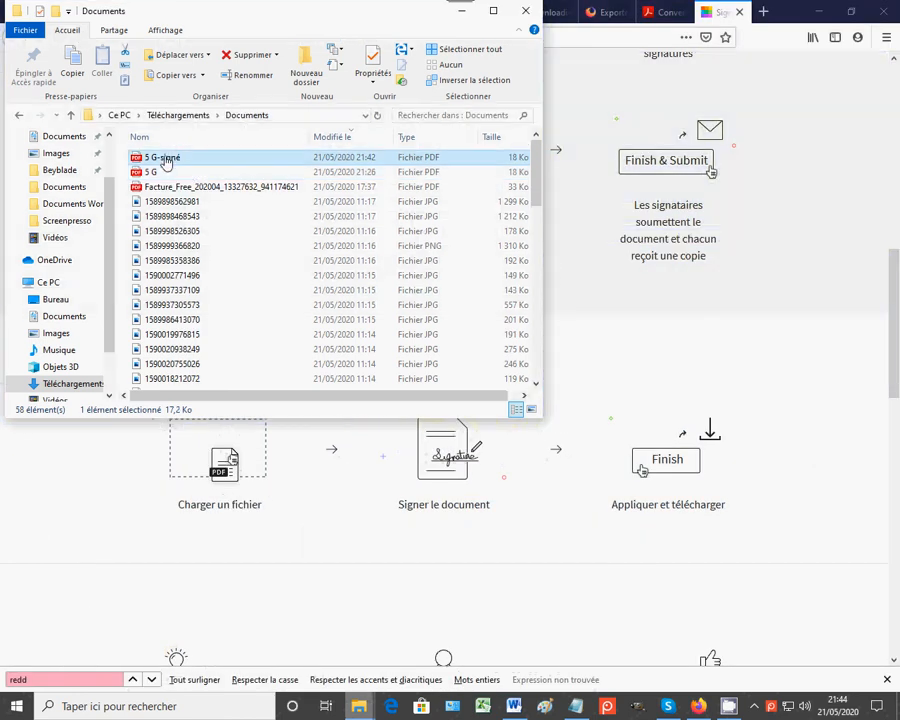
{"action": "right_click", "coordinate": [166, 162]}
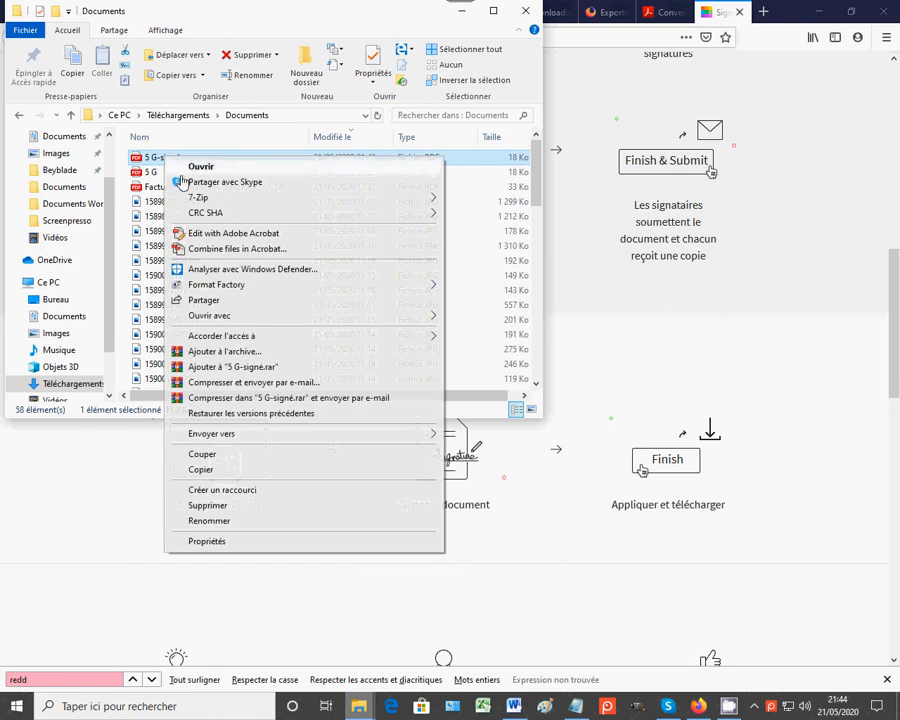
{"action": "mouse_move", "coordinate": [233, 318]}
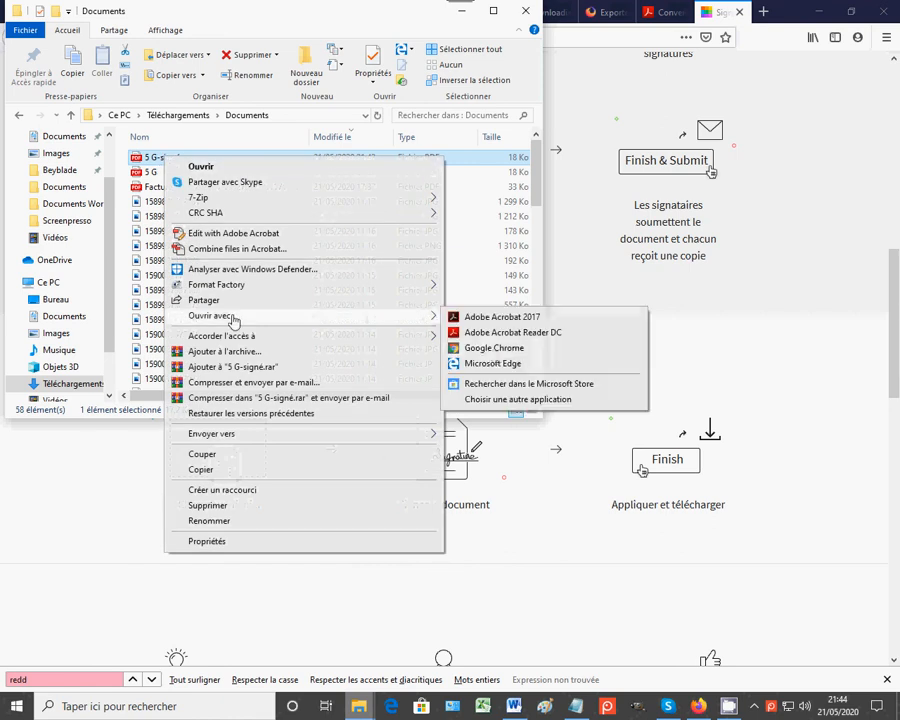
{"action": "left_click", "coordinate": [507, 335]}
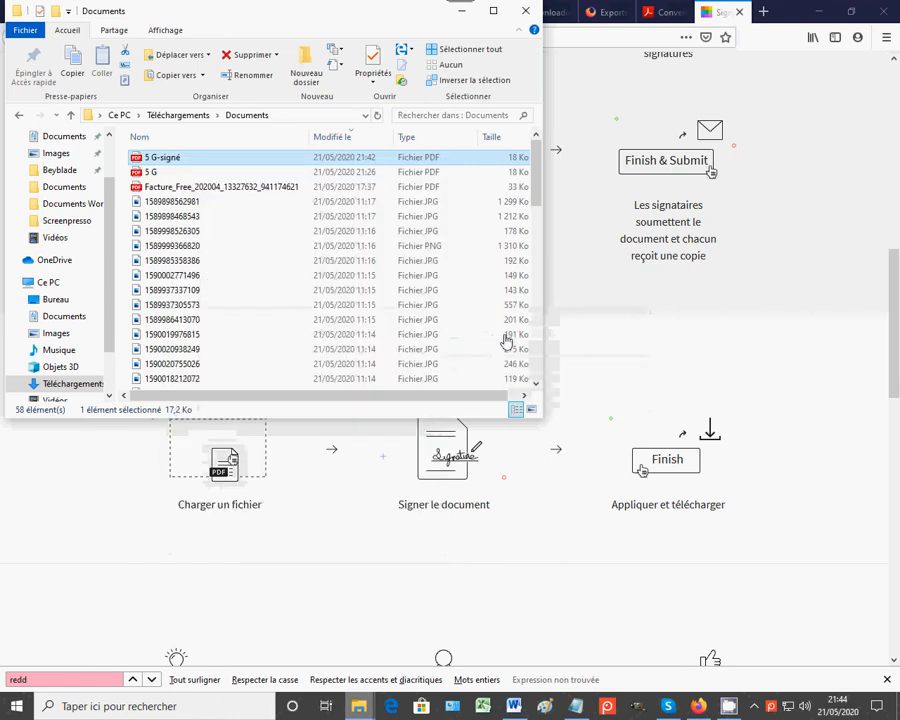